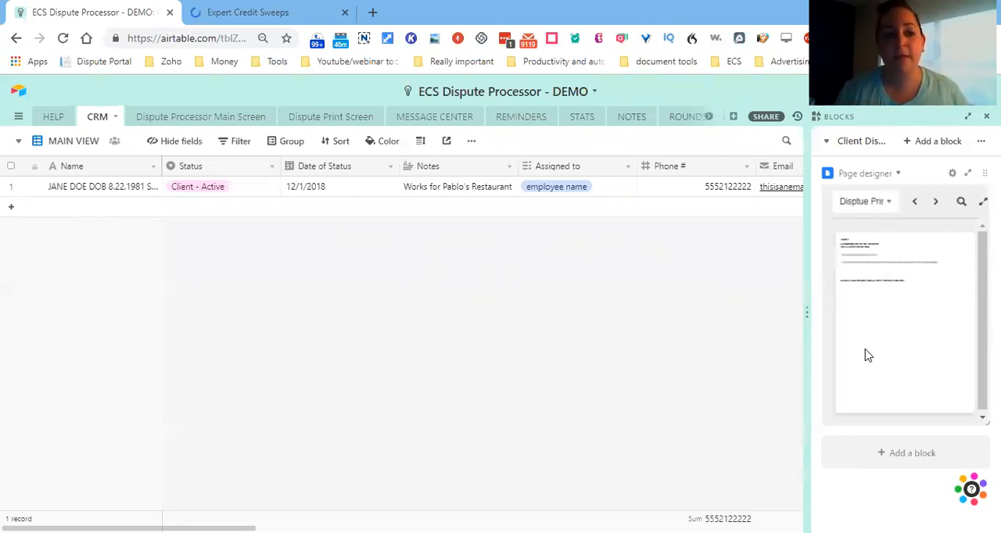
Step: Copy the client's info from the CRM table into row 9's Client Info on the Dispute Processor Main Screen
left_click(79, 195)
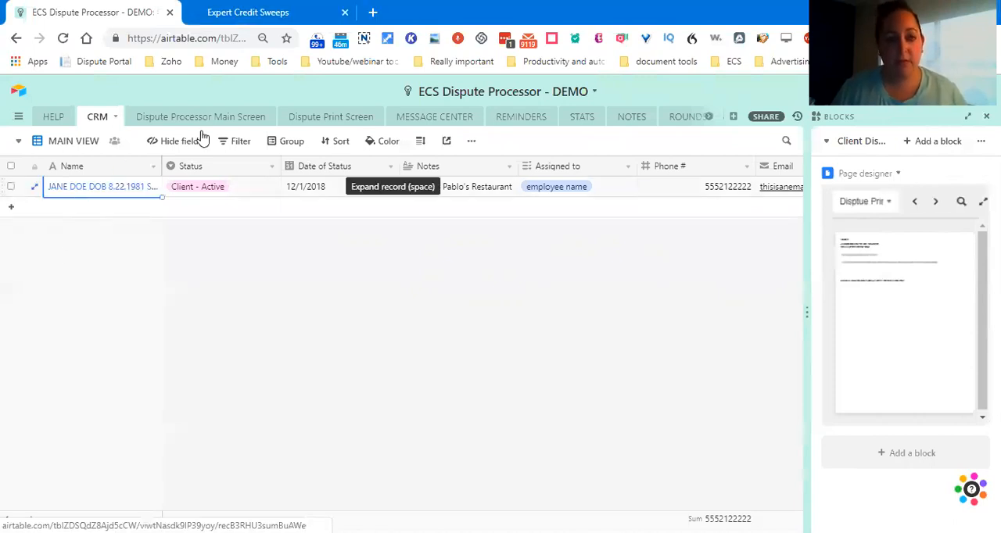
key("ctrl+c")
key("Escape")
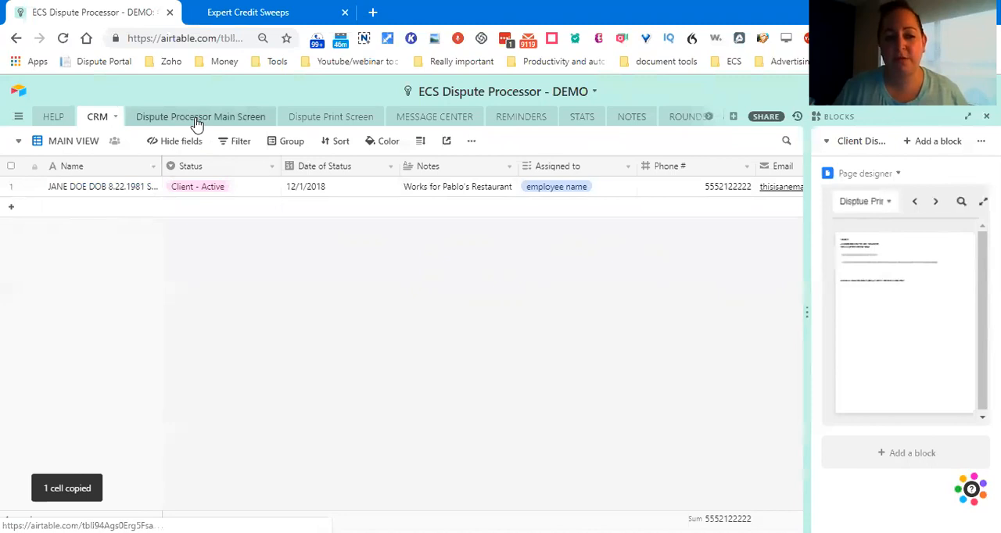
left_click(198, 123)
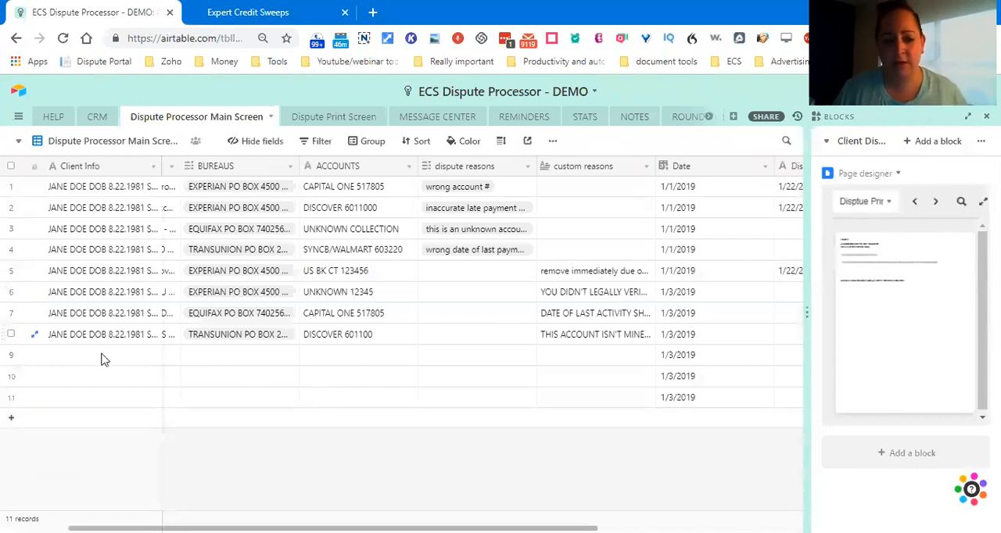
left_click(110, 362)
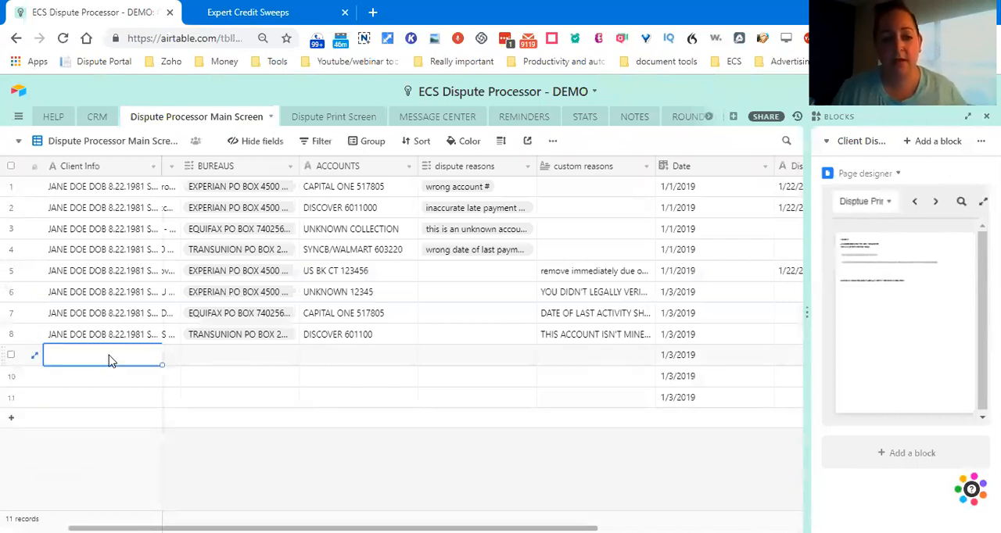
key("ctrl+v")
Step: Set row 9's bureau to Experian and enter the account as "capital one" followed by the account number
key("Tab")
key("Return")
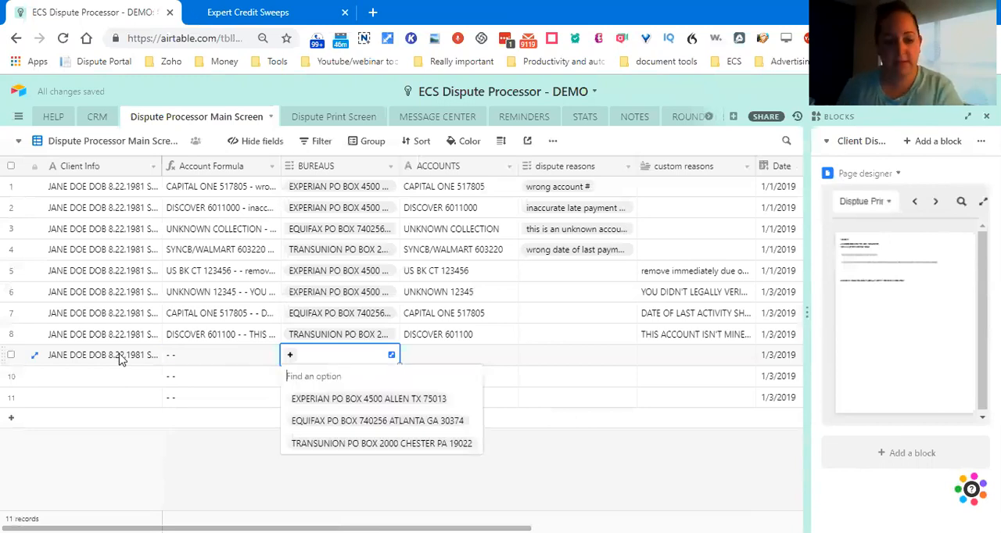
key("Return")
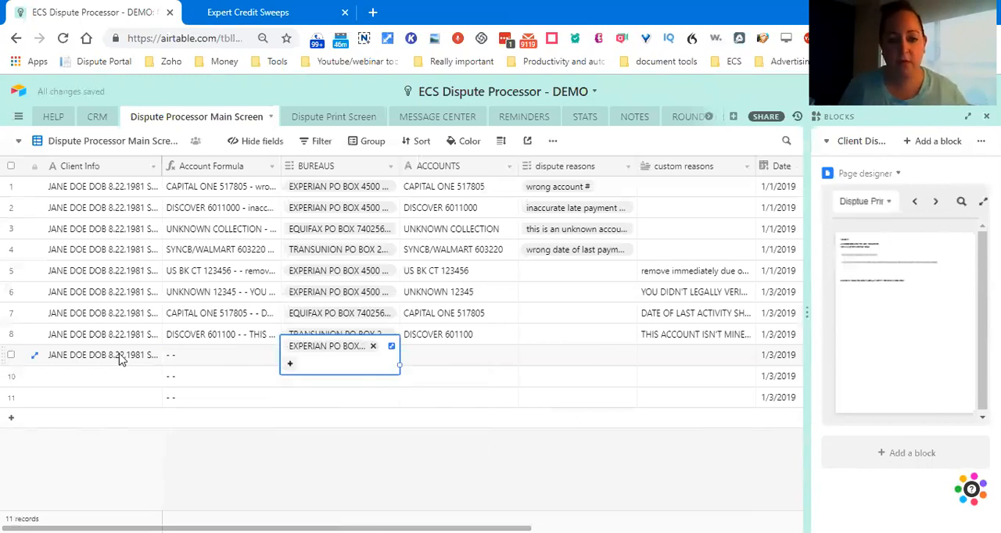
key("Tab")
type("capital")
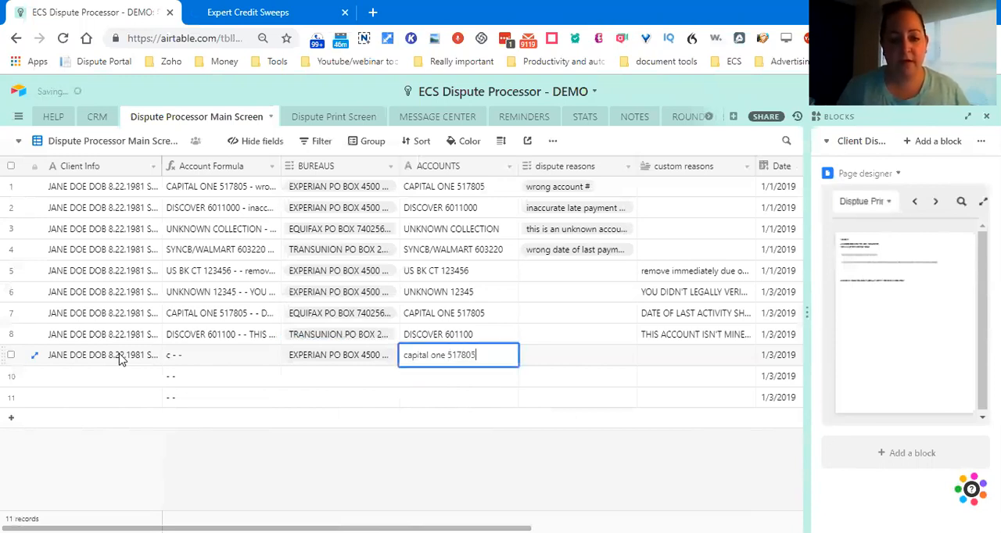
key("Tab")
key("Tab")
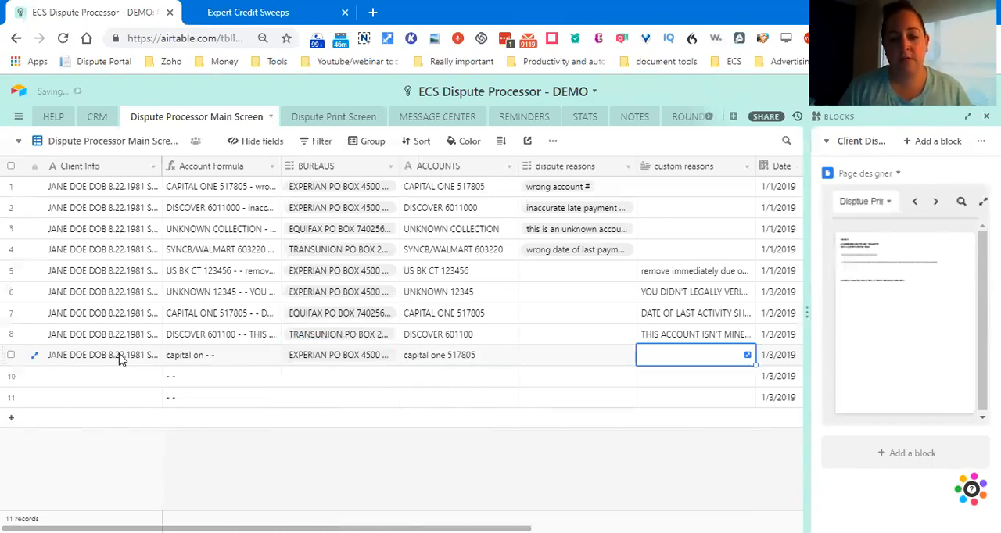
Step: Enter row 9's custom reason "this was not legally investigated and if you don't have proof that it's mine, you need to remove it immediately."
type("this was not legally investigated and if you don't have proof that it's mine, you need to rem")
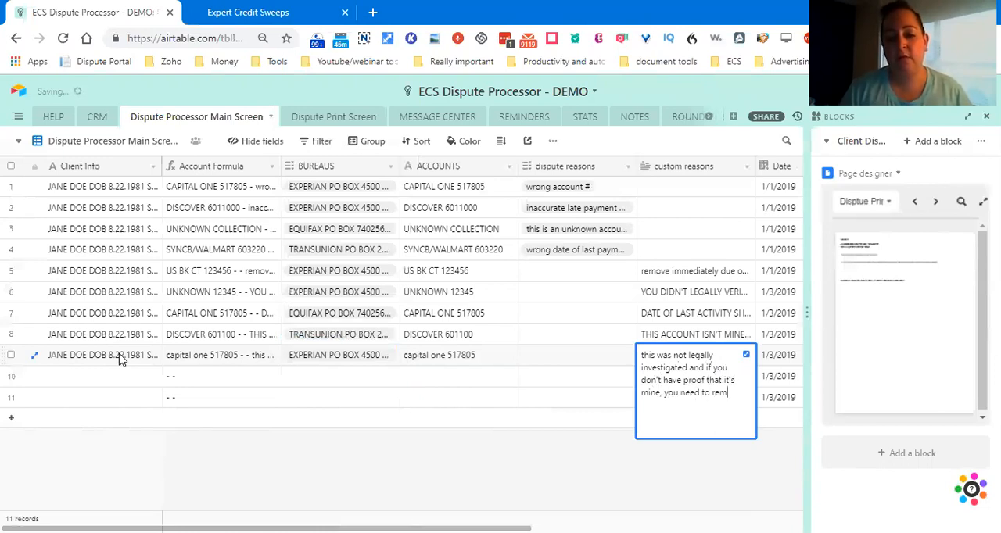
type("ove it immediately. where")
Step: Add the question "How did you do this investigation" to the end of row 9's custom reason
key("BackSpace")
key("BackSpace")
key("BackSpace")
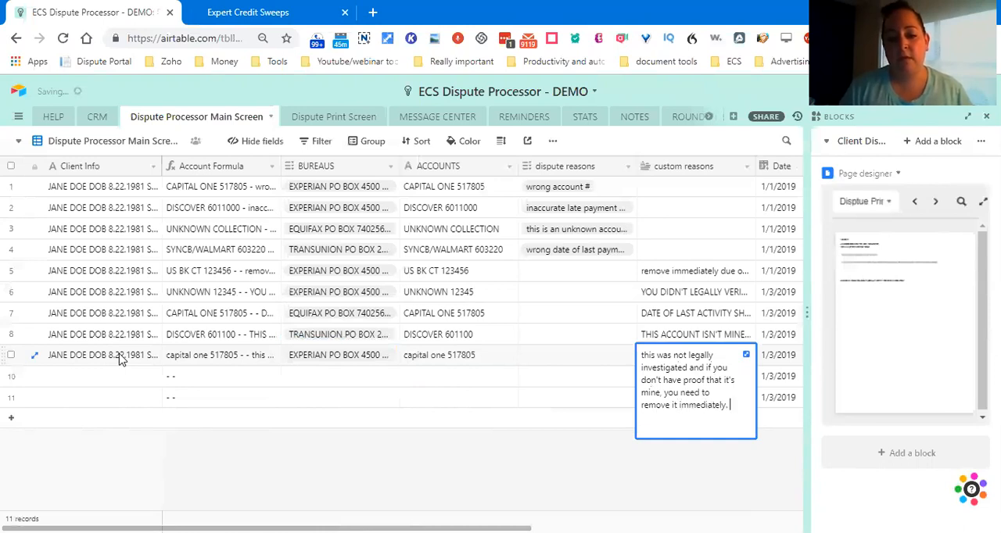
type("How did you do  this invest")
type("gation?")
key("Tab")
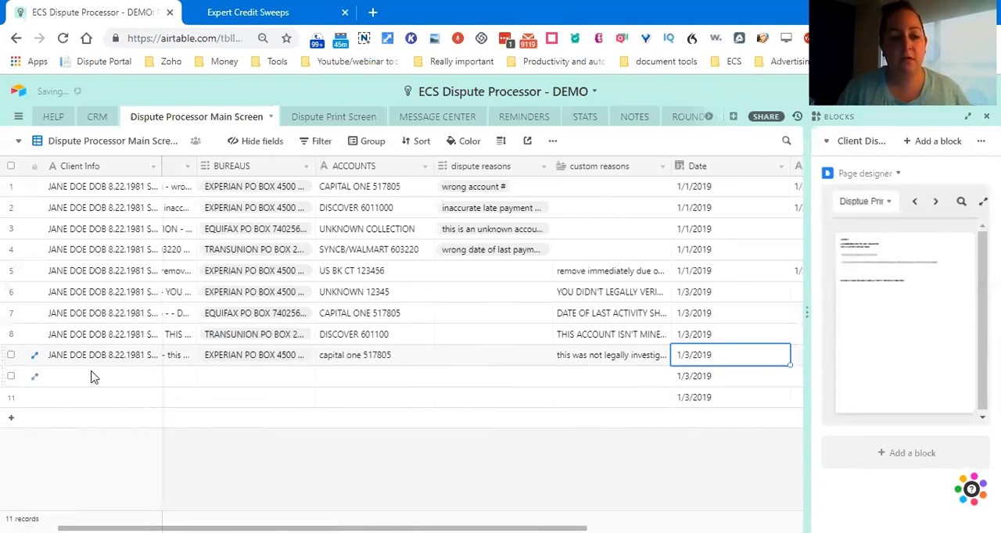
Step: Paste the copied client info into row 10 and set its bureau to Equifax
left_click(92, 381)
key("ctrl+v")
key("Tab")
key("Tab")
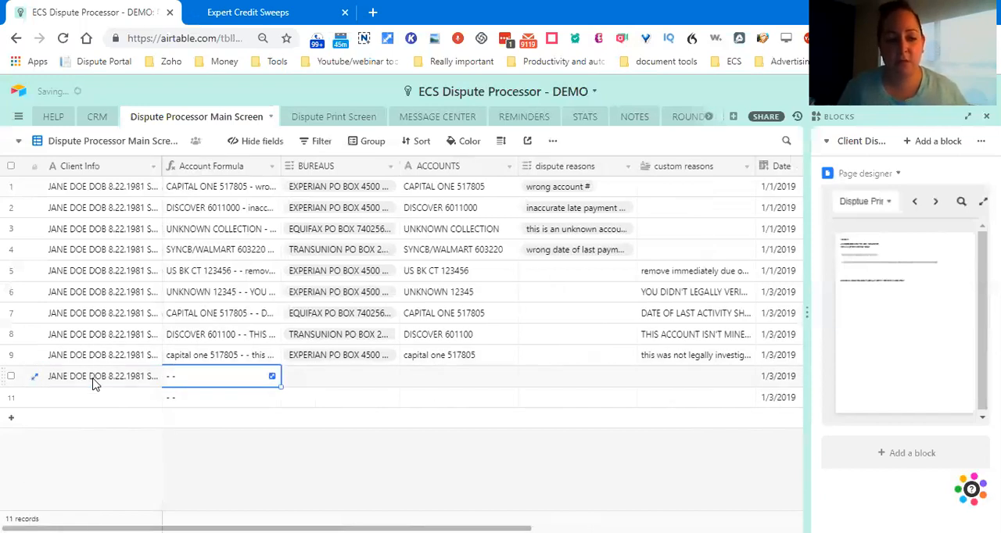
key("Return")
key("Down")
key("Down")
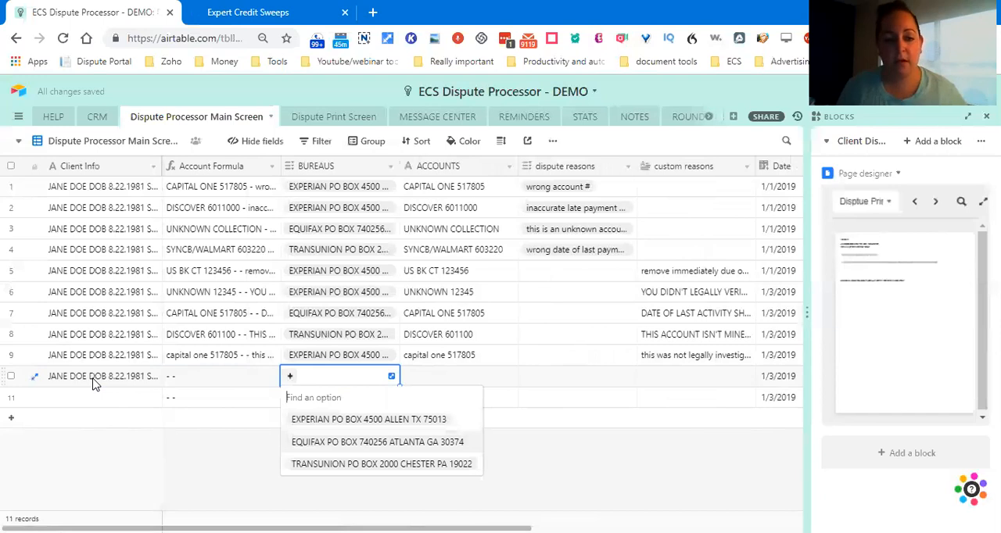
key("Return")
Step: Enter row 10's account as "unknown collection" followed by the account number
key("Tab")
type("unknown colle")
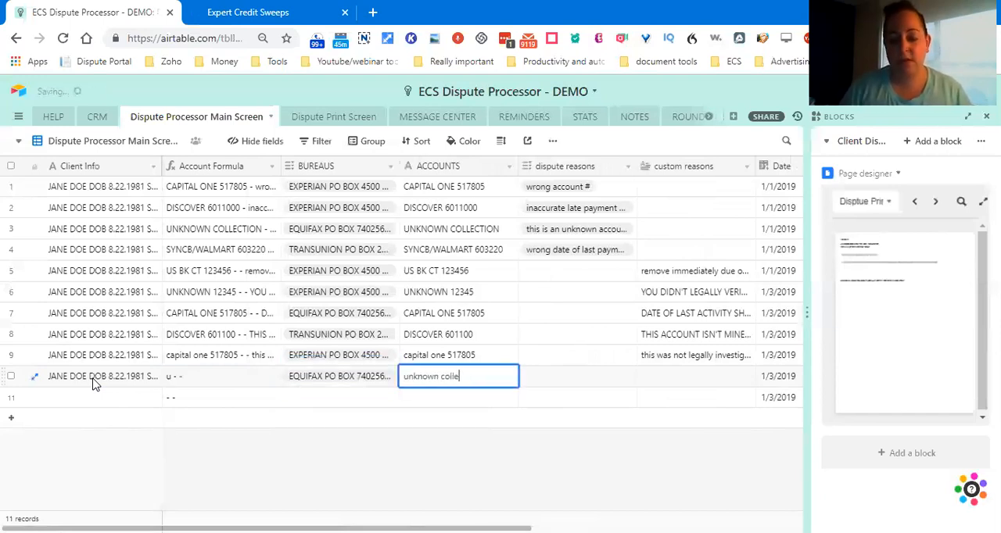
type("ction d8")
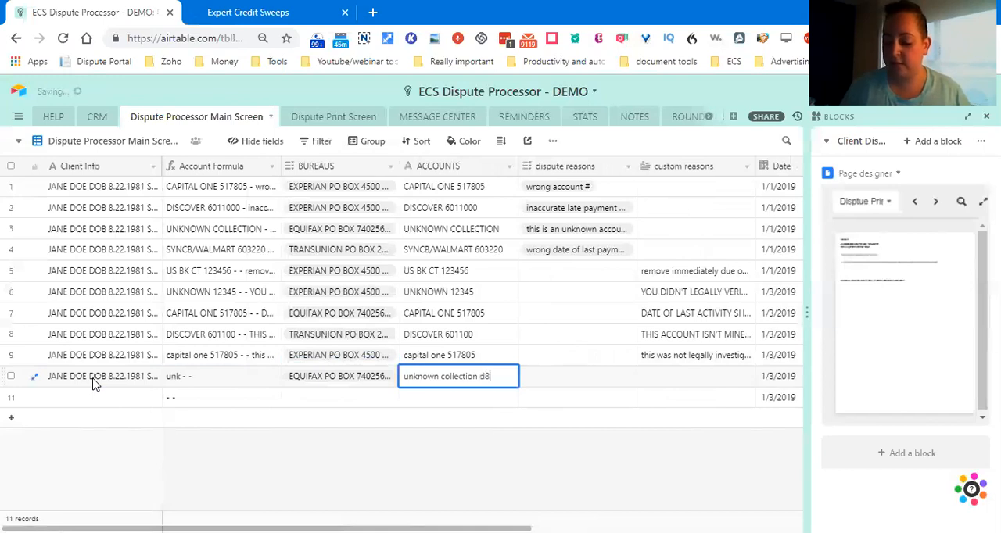
key("Tab")
key("Tab")
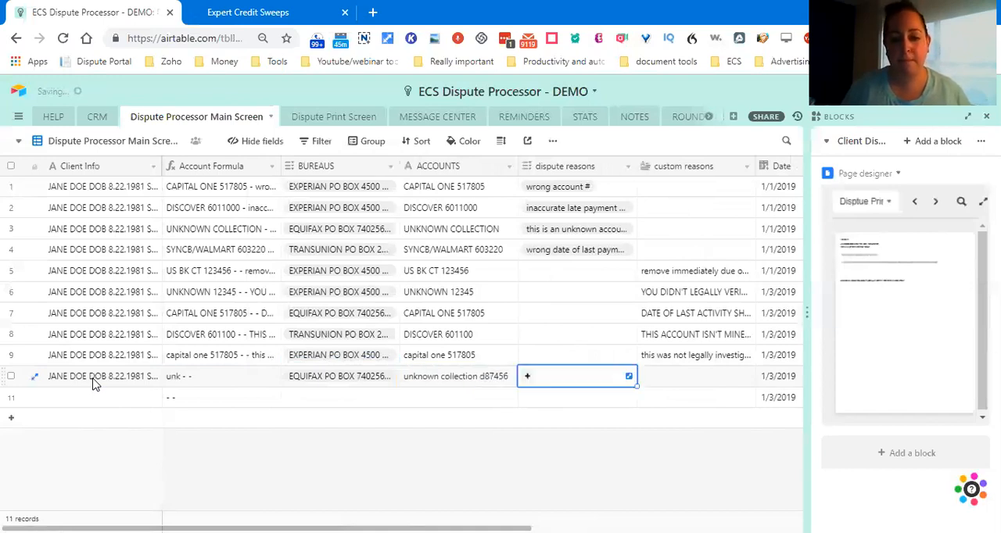
Step: Enter row 10's custom reason "pursuant to section 609, this must be removed immediately due to the fact that there's no proof of ownership"
type("pursuant to section 609, this must be removed immediately")
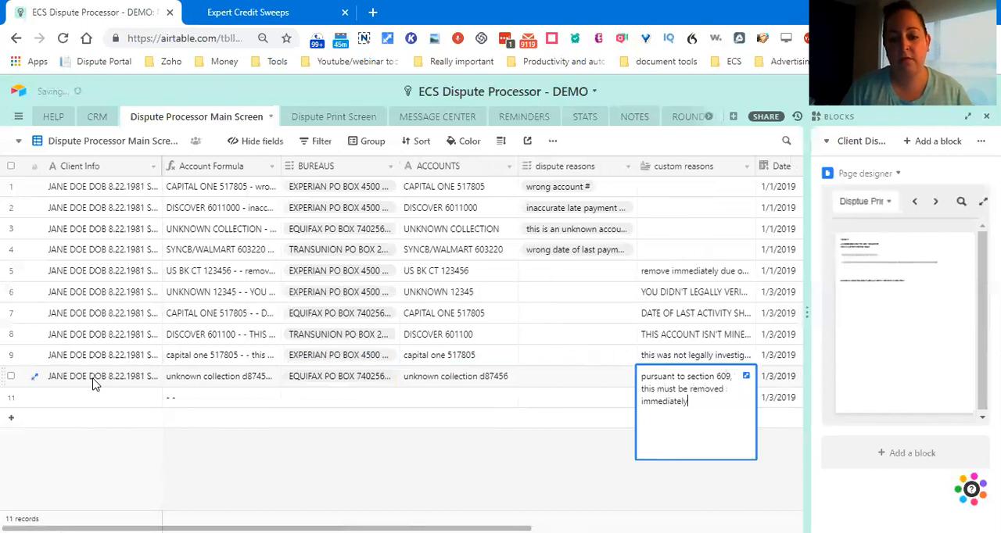
type(" due to the fact that there's no pro")
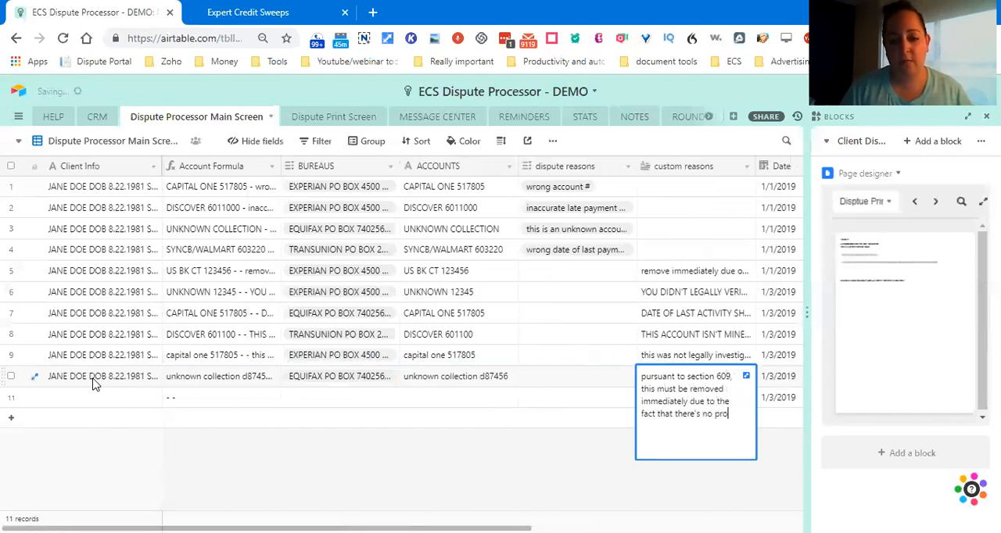
type("of of owne")
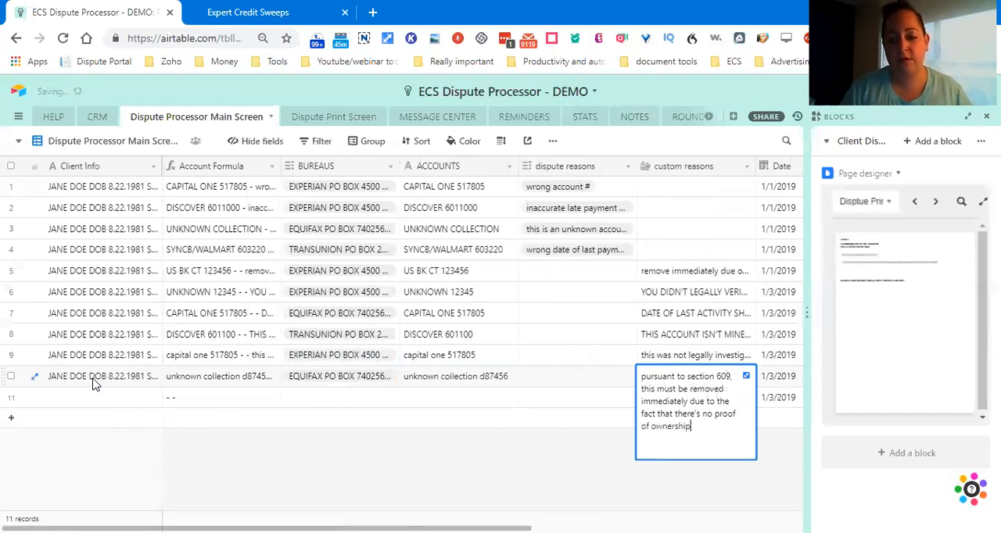
type("rship. Becaus")
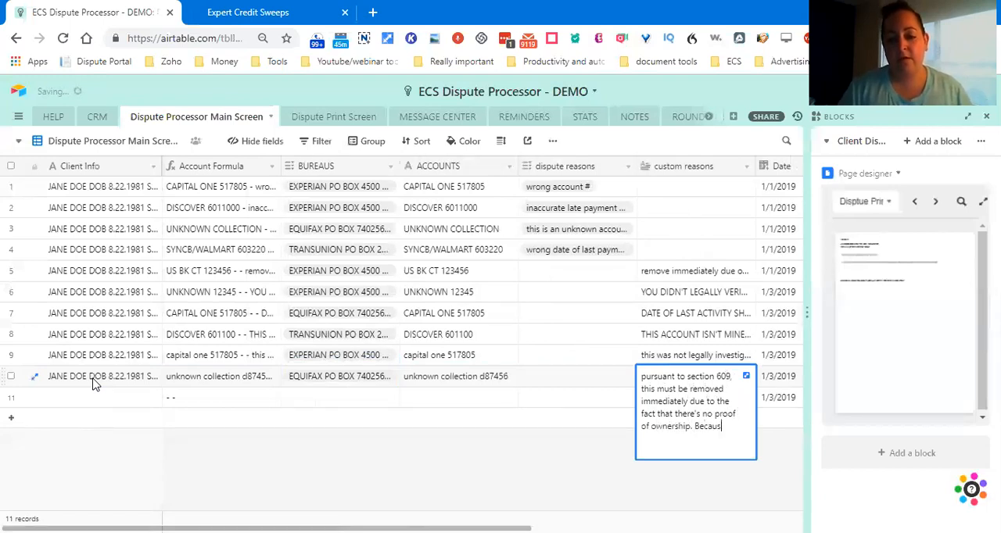
type("e you did not furnish a signed contract, you need to r")
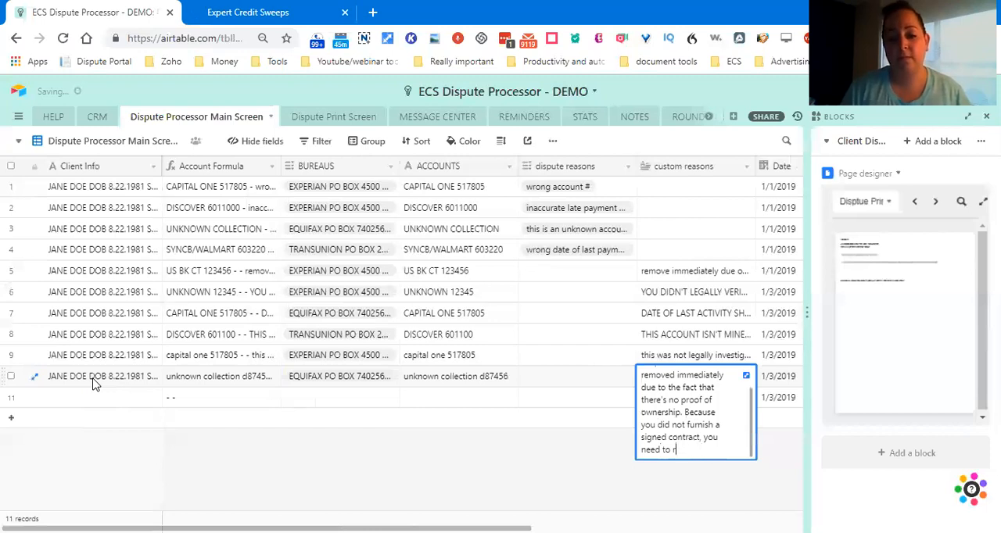
type("meovemove this")
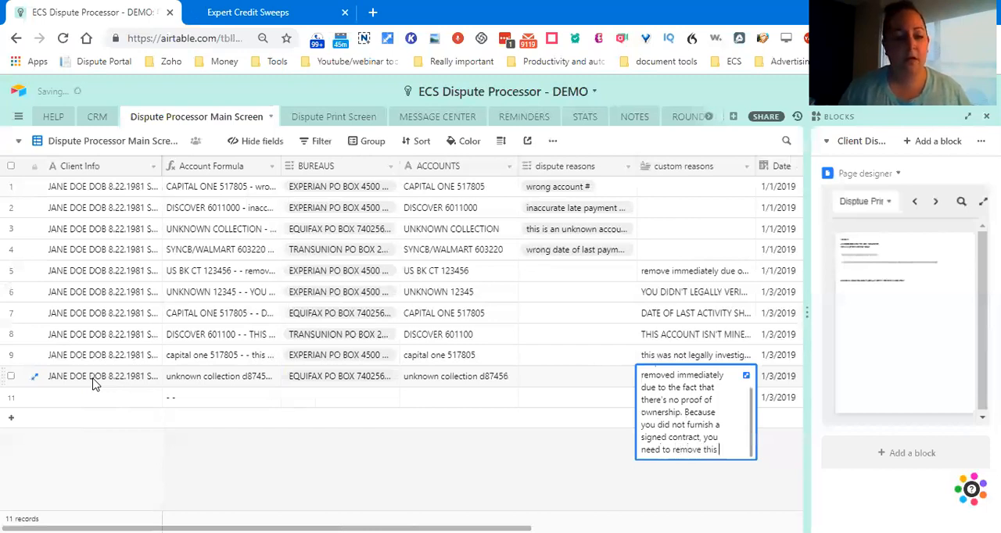
Step: Finish row 10's custom reason with "Because you did not furnish a signed contract, you need to remove this"
key("Tab")
Step: Paste the copied client info into row 11's Client Info
left_click(100, 396)
key("ctrl+v")
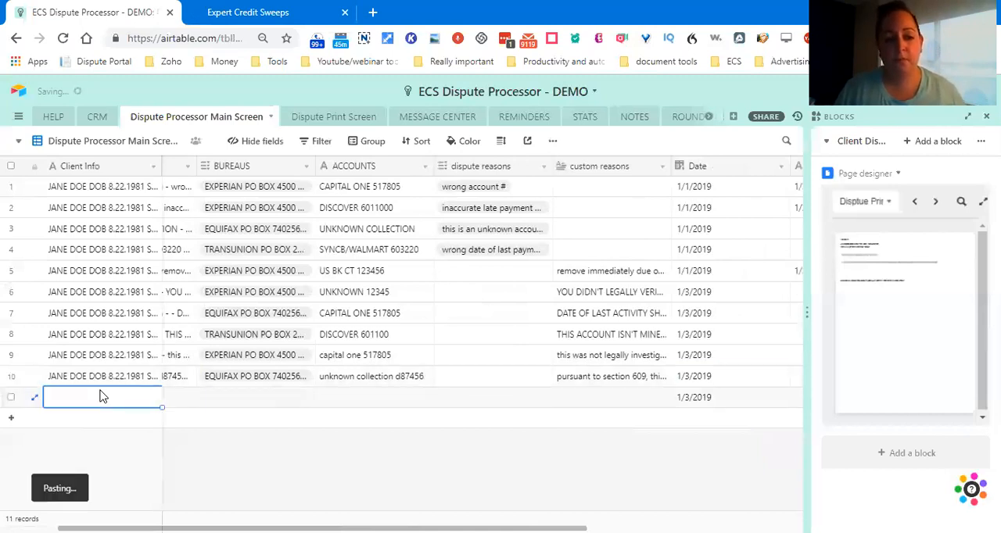
key("Tab")
key("Tab")
key("Return")
key("Down")
key("Down")
key("Return")
key("Tab")
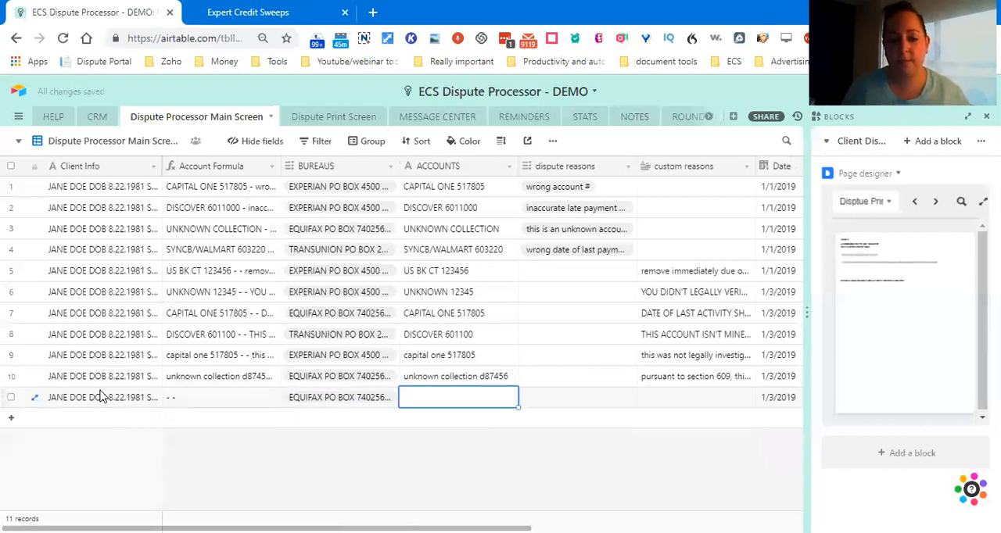
left_click(310, 400)
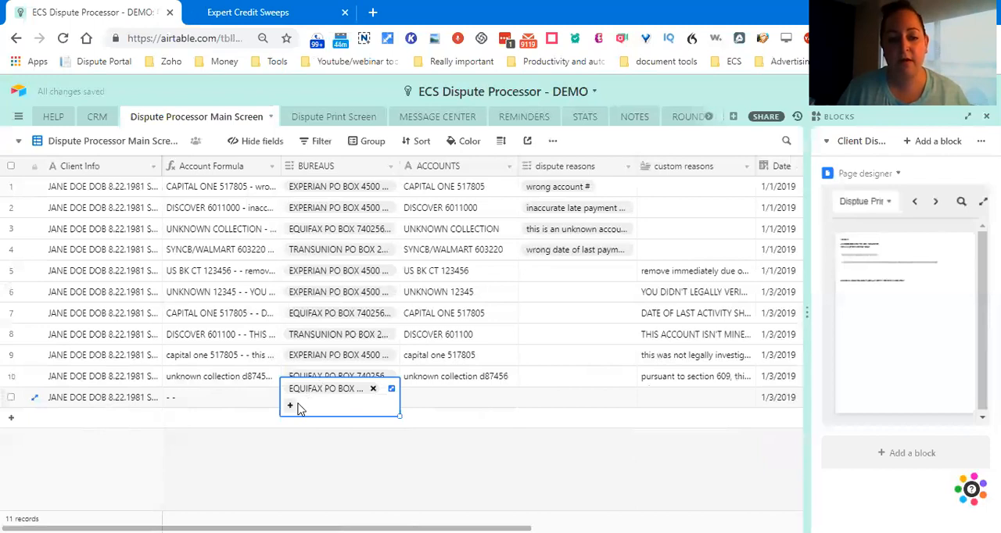
key("Delete")
Step: Set row 11's bureau to TransUnion and enter the account as "comentiy/victsect" followed by the account number
double_click(308, 397)
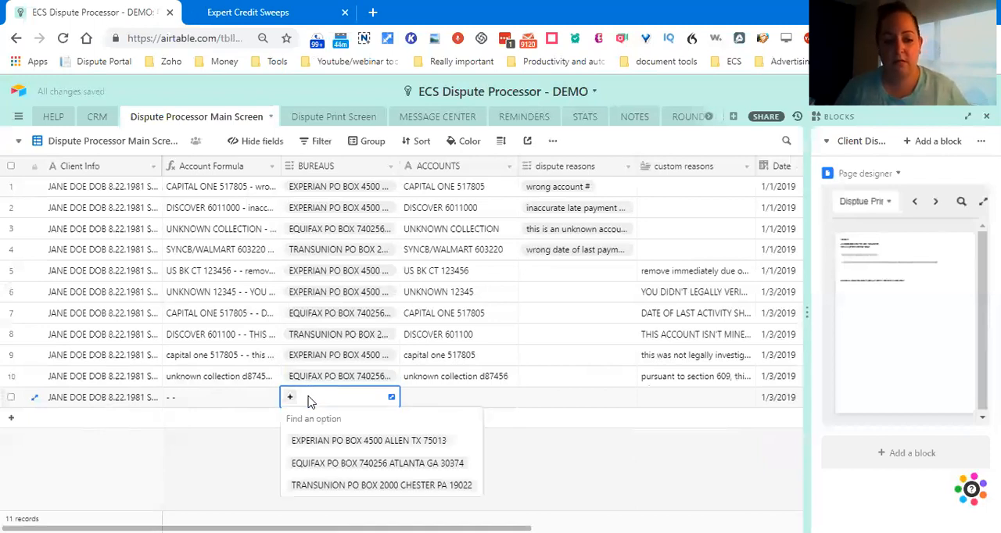
left_click(319, 485)
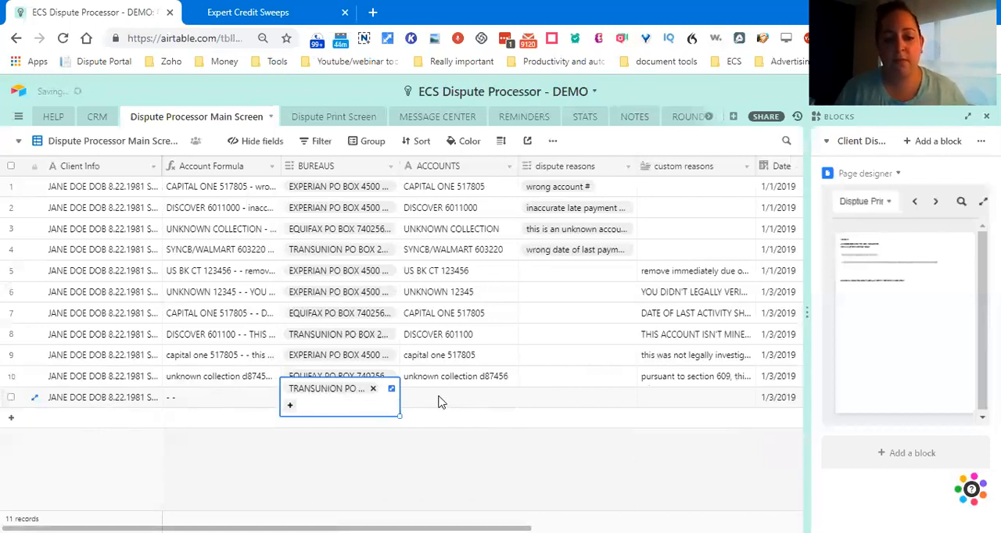
left_click(437, 402)
type("comenti/victsect")
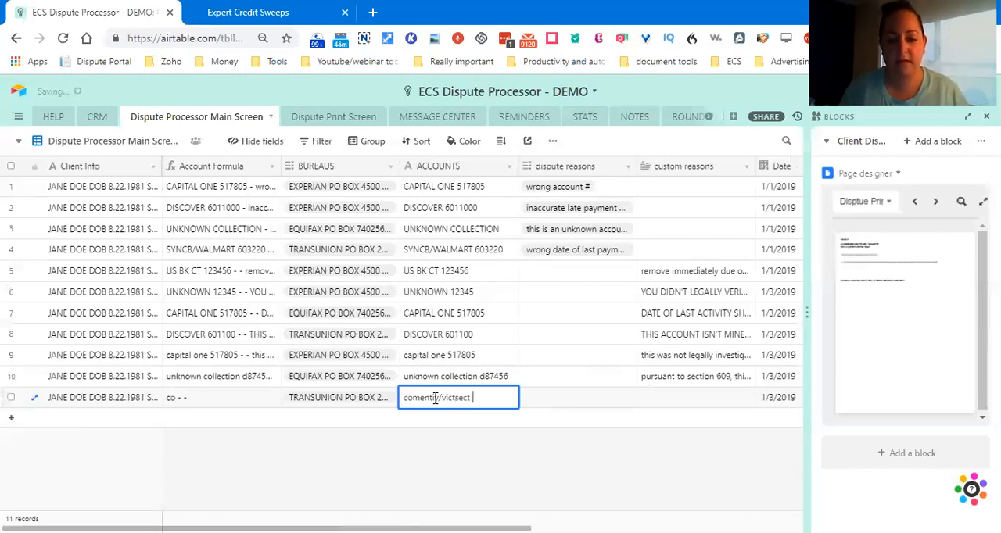
type("456")
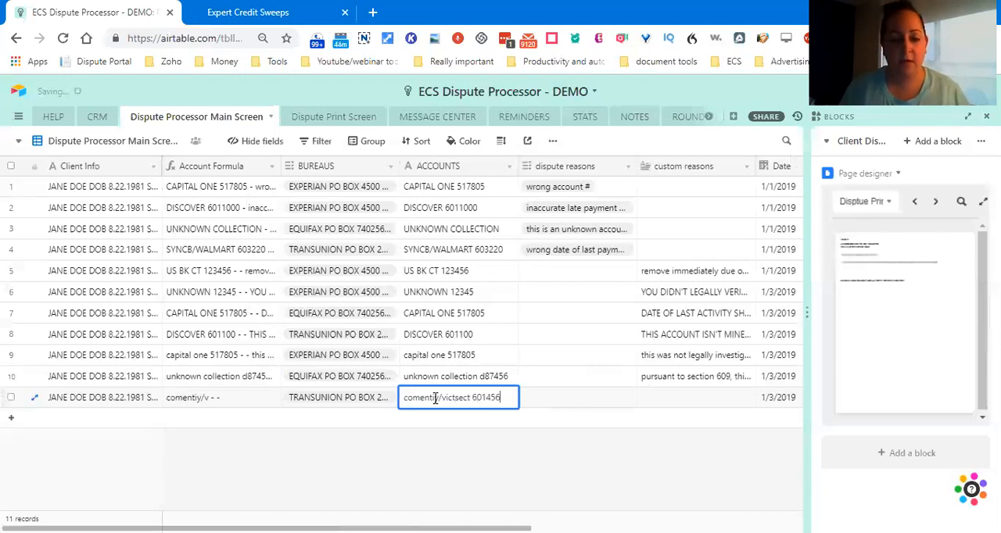
Step: Set row 11's dispute reason to "wrong account type"
key("Tab")
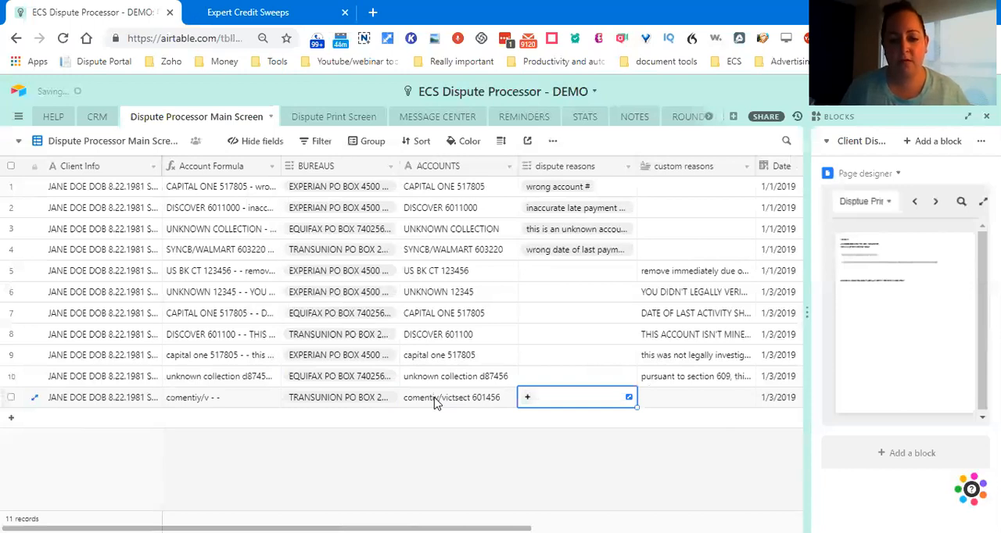
key("Return")
key("Down")
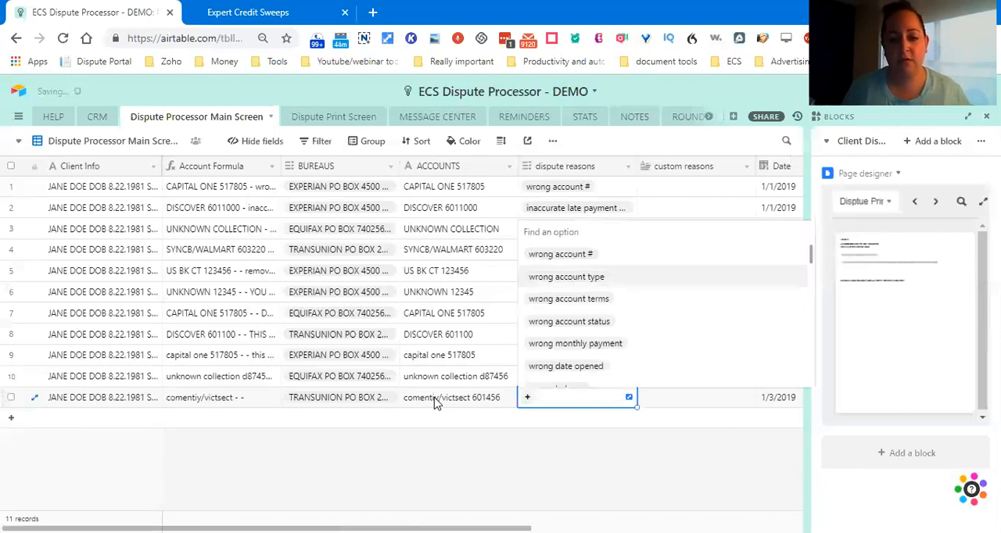
key("Return")
key("Tab")
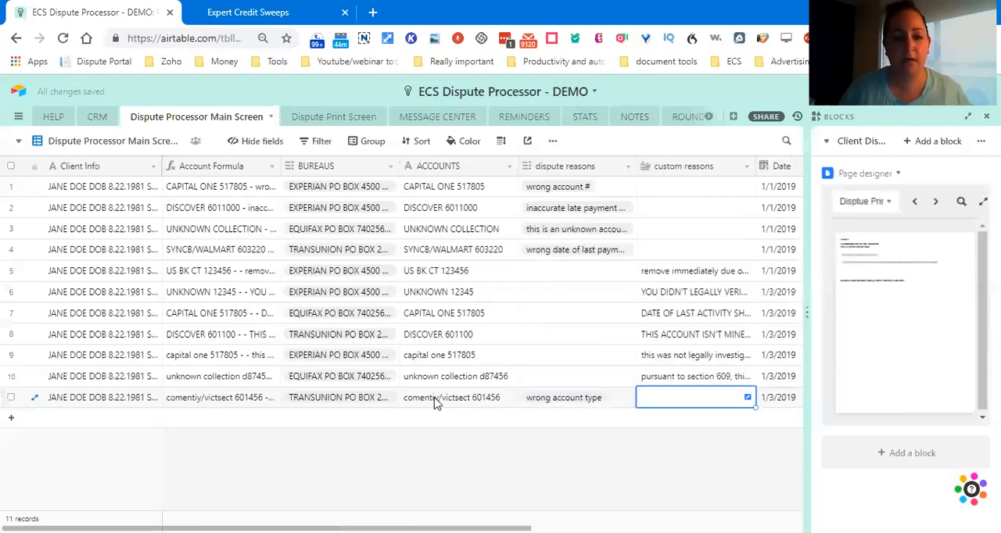
Step: Add a new record to the Dispute Print Screen table and date it 1/3/2019
left_click(323, 120)
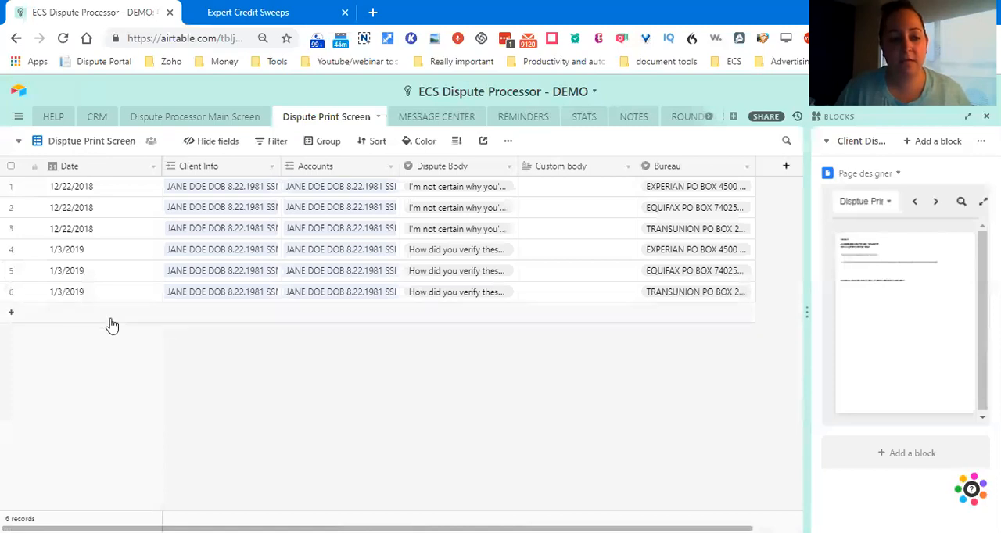
left_click(99, 313)
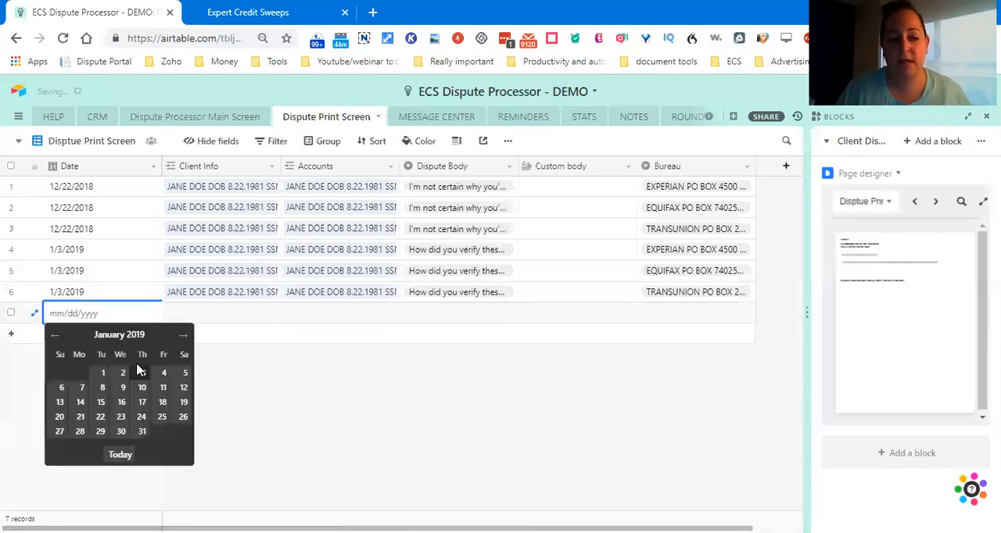
left_click(142, 373)
Step: Link the client's existing record in Client Info of the new 1/3/2019 record in row 7
left_click(191, 317)
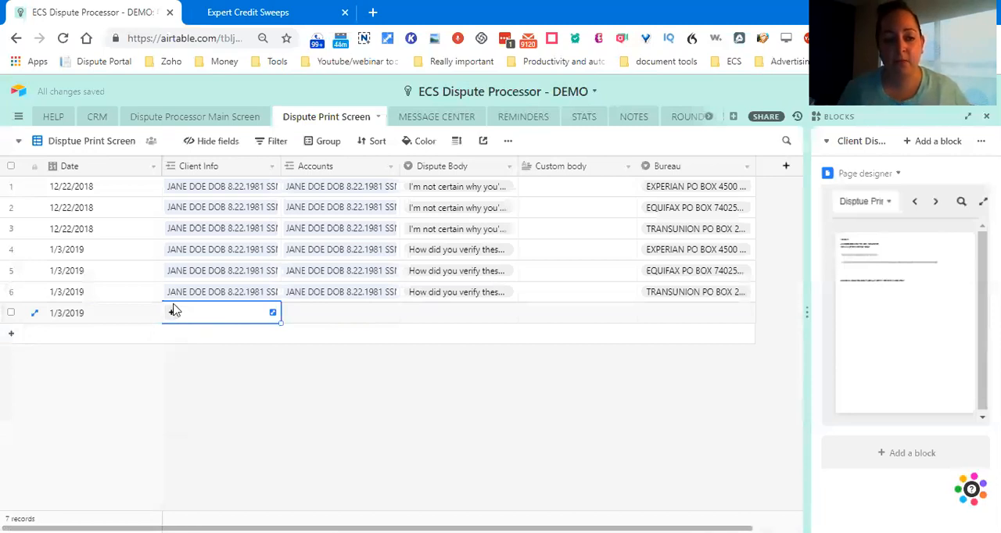
left_click(171, 312)
left_click(162, 199)
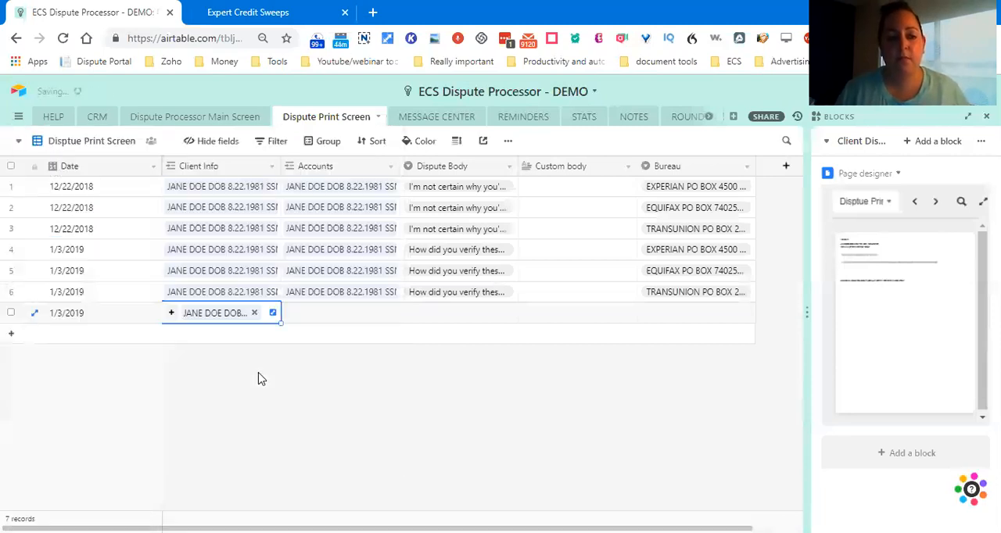
Step: Link row 7's Accounts to the newly entered Experian dispute record for capital one
key("Tab")
key("Return")
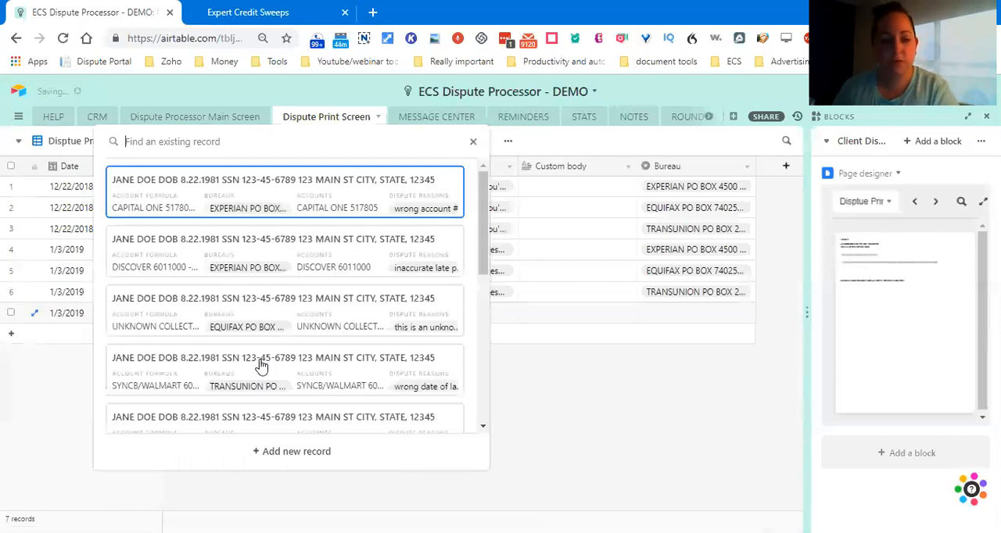
scroll(301, 374, "down", 5)
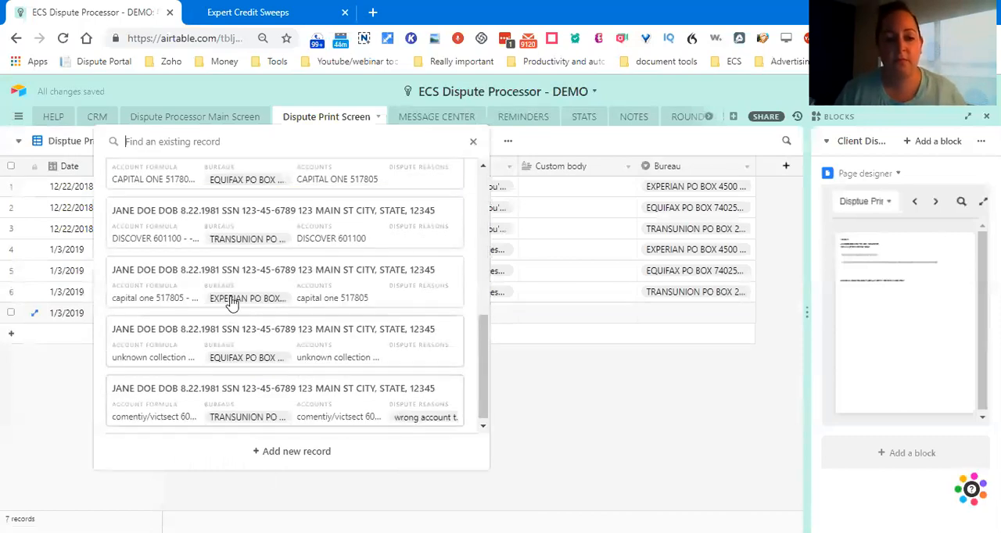
left_click(244, 327)
key("Tab")
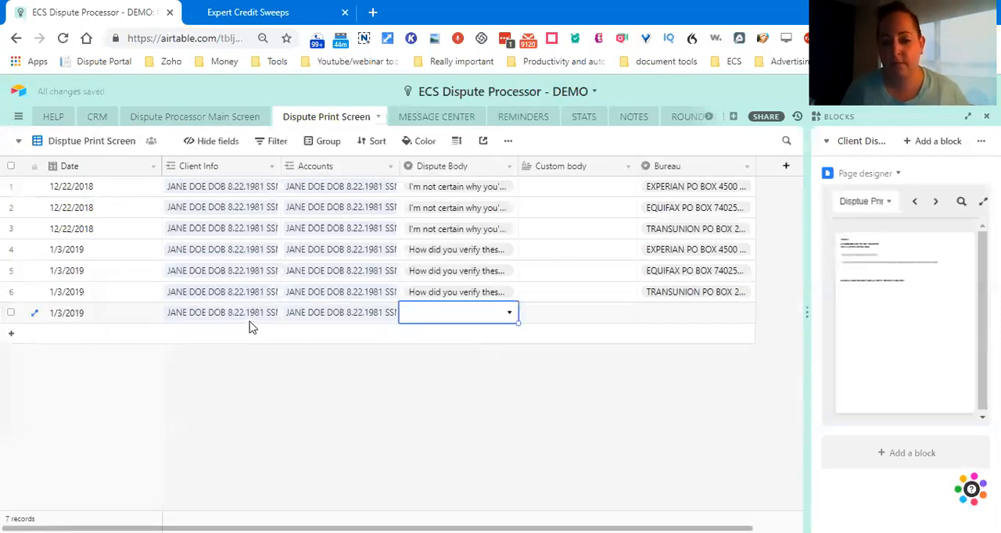
Step: Set row 7's dispute body to "How did you verify these accounts if you didn't even investigate?" and its bureau to Experian
key("Return")
left_click(431, 379)
key("Tab")
key("Tab")
key("Return")
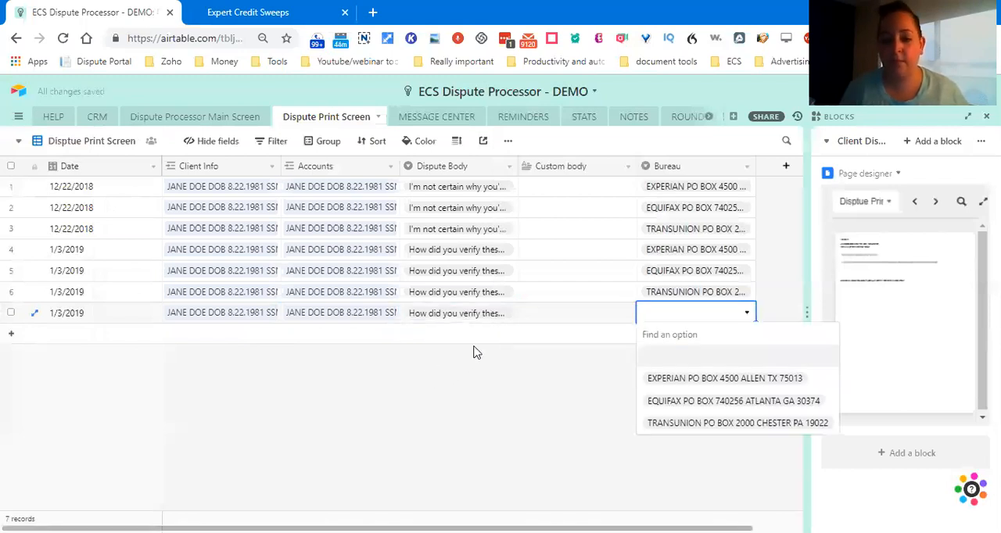
key("Return")
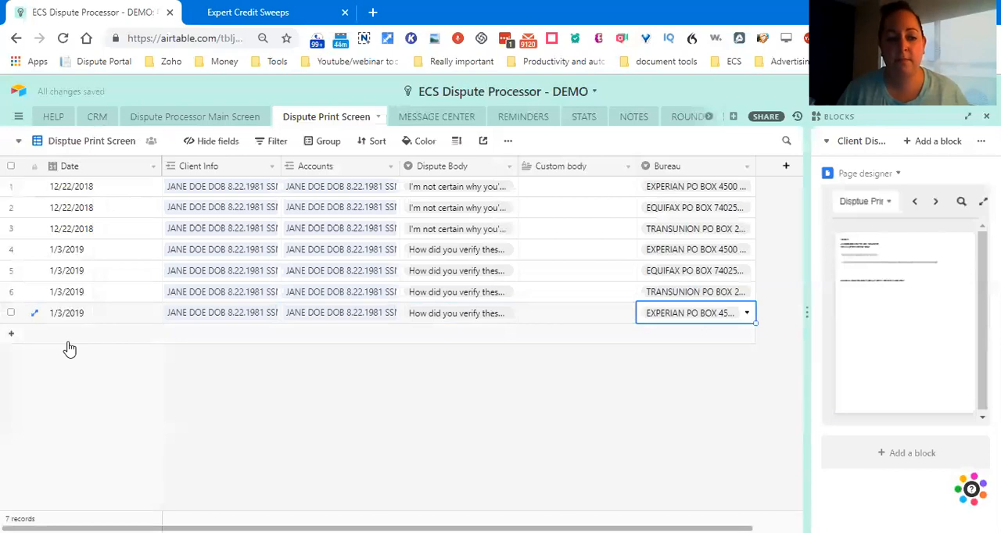
Step: Add row 8 to the Dispute Print Screen table, dated 1/3/2019, and link the client's record in Client Info
left_click(69, 350)
left_click(142, 399)
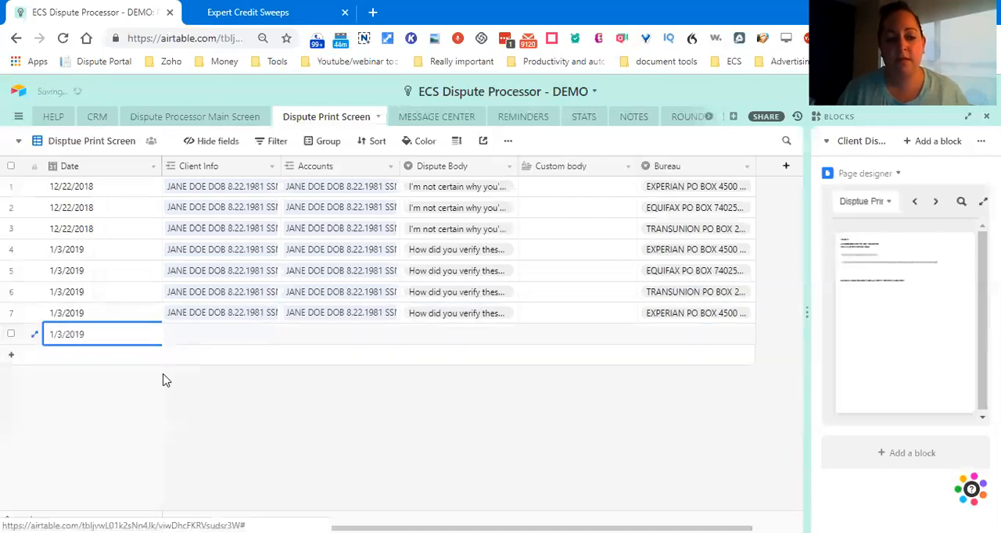
key("Tab")
key("Return")
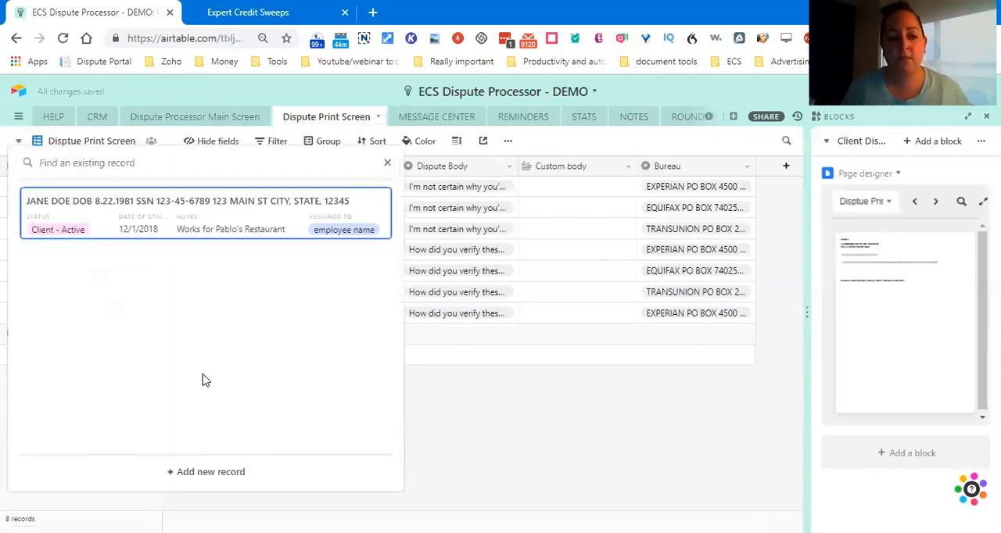
key("Return")
Step: Link row 8's Accounts to the newly entered Equifax dispute record for the unknown collection
left_click(302, 342)
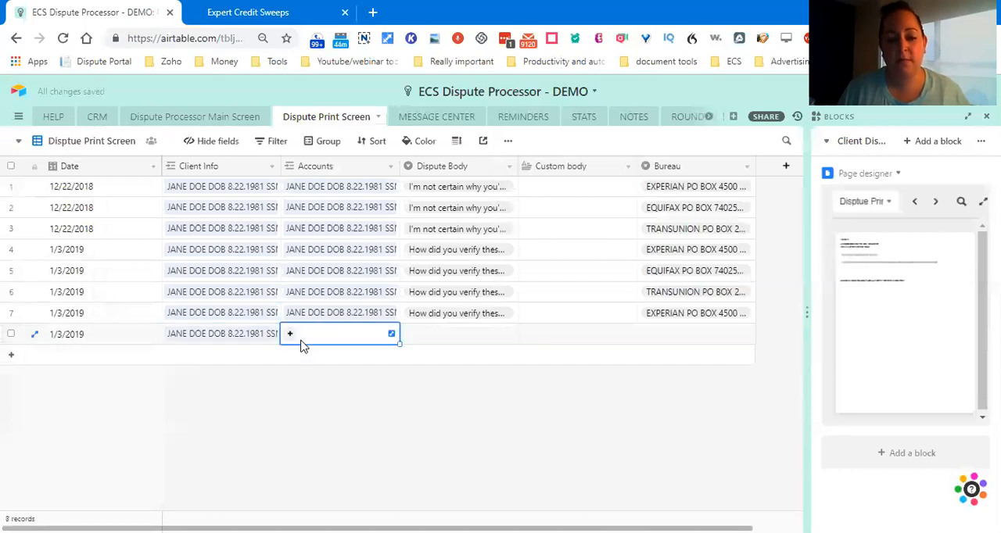
key("Return")
scroll(286, 407, "down", 3)
left_click(254, 368)
key("Tab")
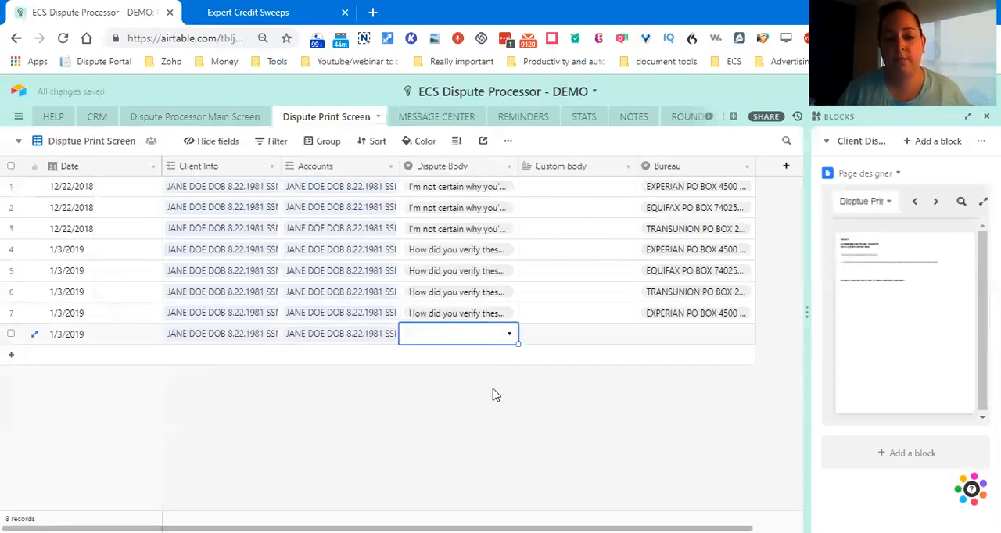
Step: Set row 8's dispute body to "How did you verify these accounts if you didn't even investigate?" and its bureau to Equifax
key("Return")
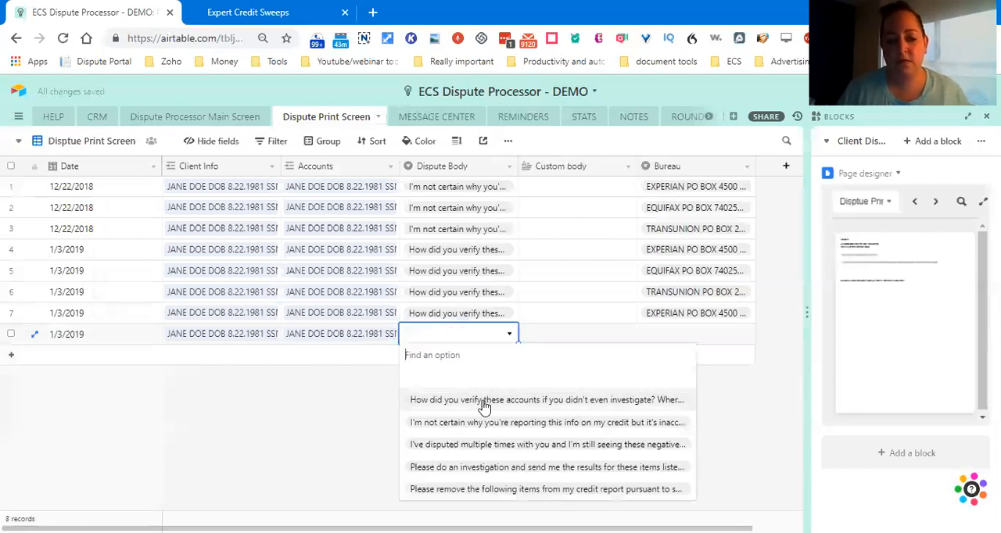
left_click(532, 402)
key("Tab")
key("Tab")
key("Return")
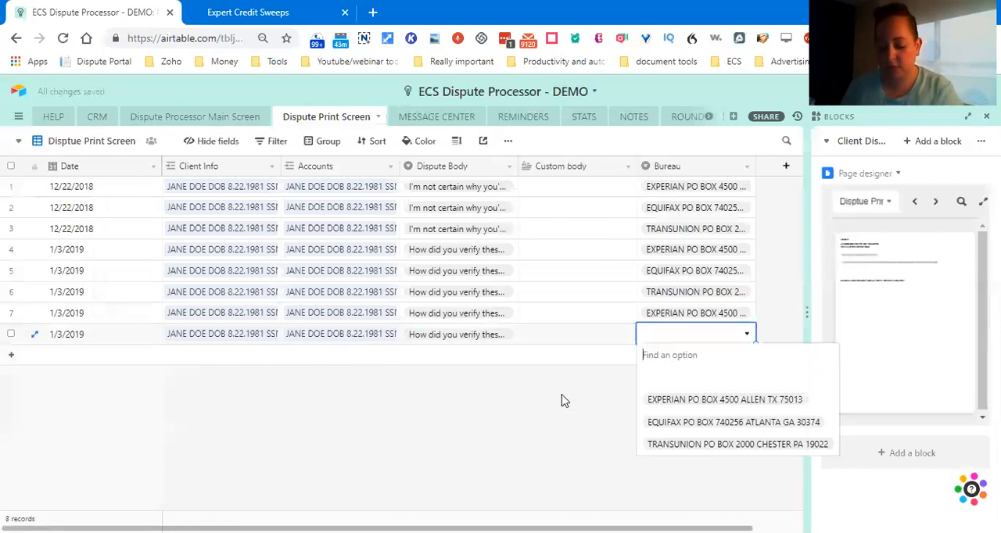
key("Down")
key("Down")
key("Down")
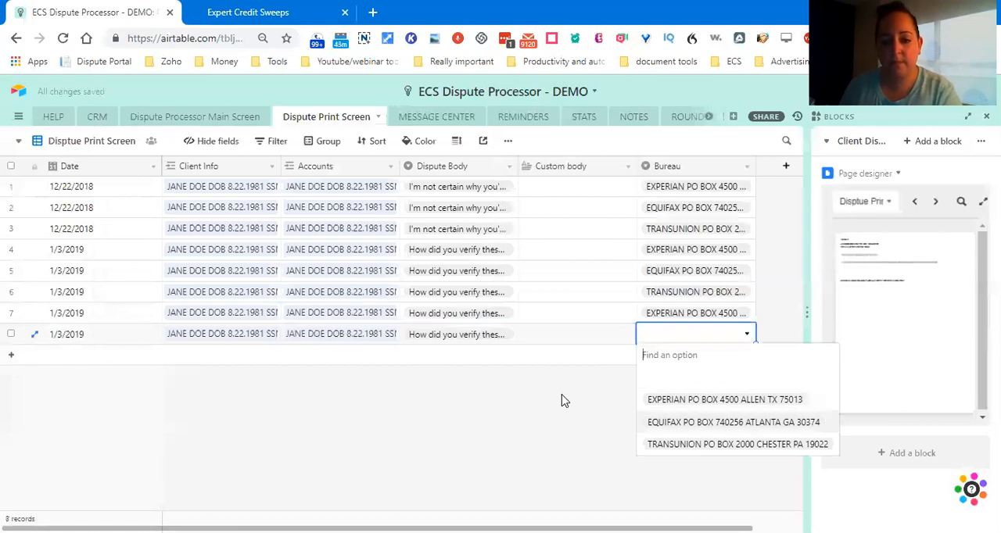
key("Return")
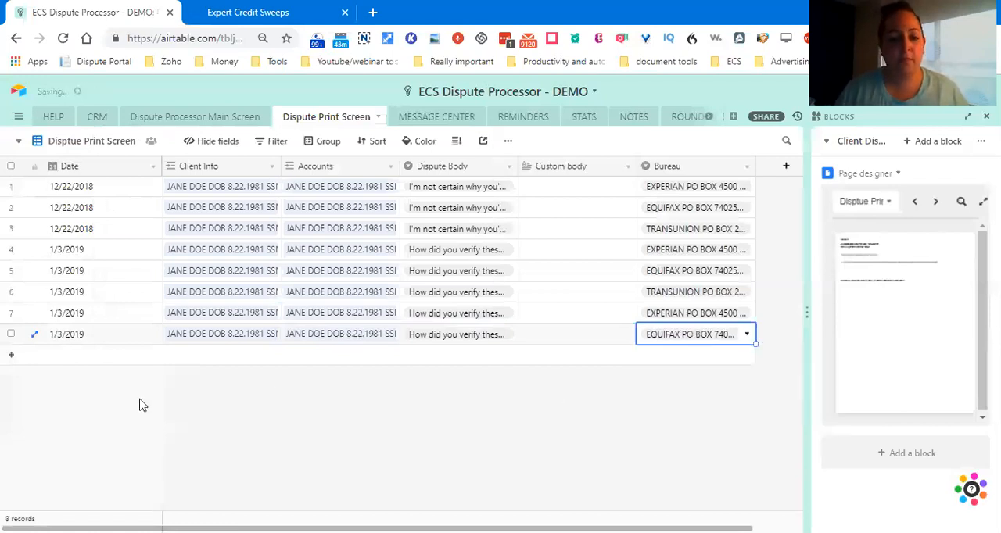
Step: Add row 9 to the Dispute Print Screen table, dated 1/3/2019, and link the client's record in Client Info
left_click(75, 358)
left_click(80, 356)
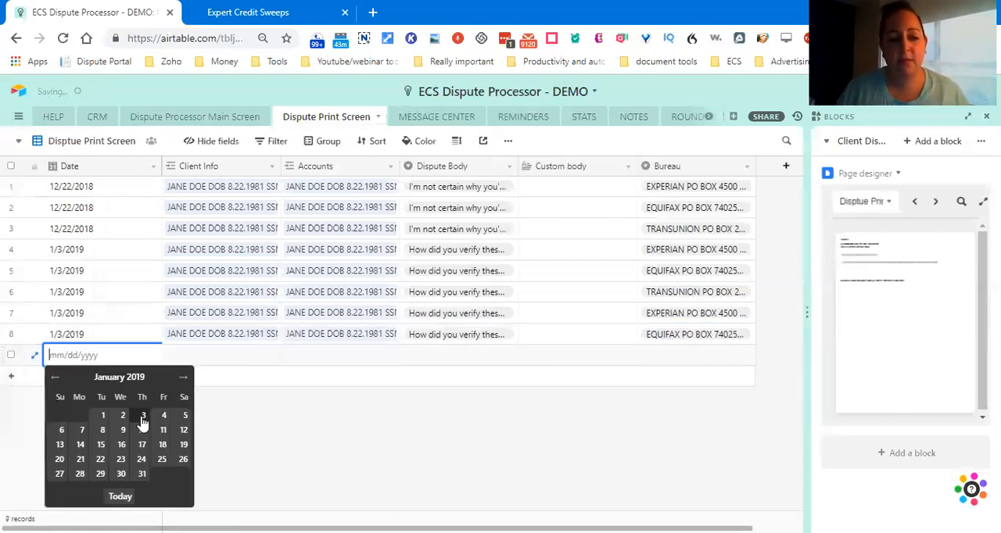
key("Return")
key("Tab")
key("Return")
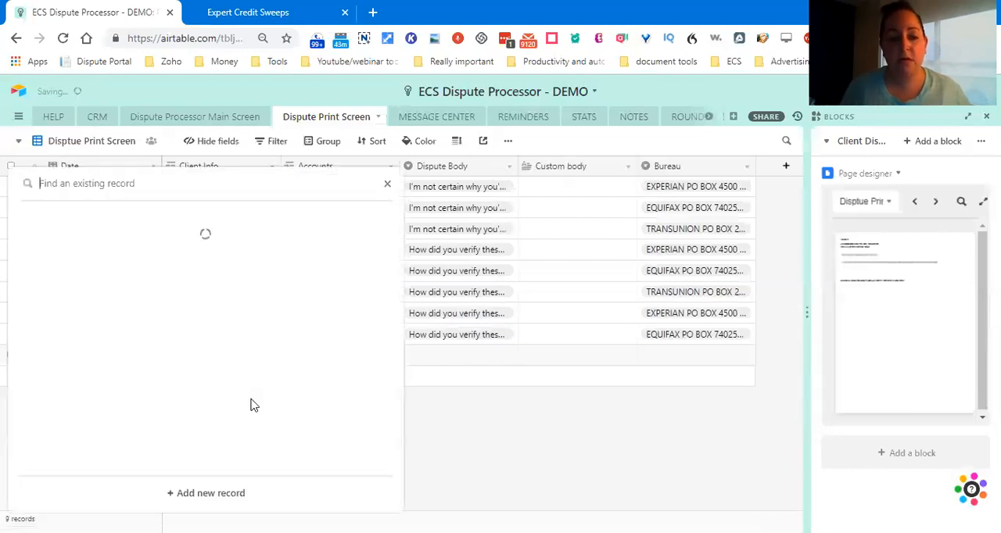
key("Return")
key("Tab")
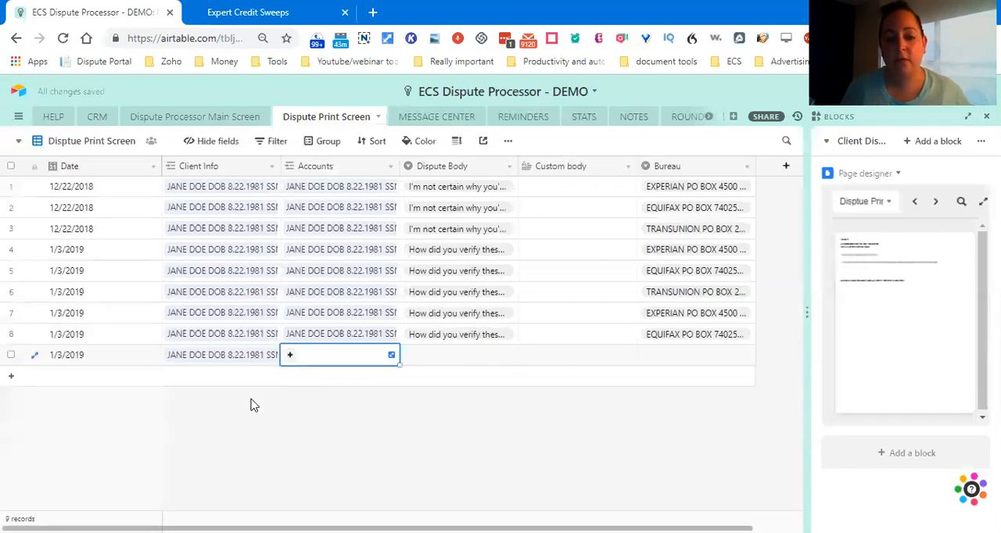
Step: Link row 9's Accounts to the TransUnion dispute record for comentiy/victsect with the wrong account type reason
key("Return")
scroll(254, 403, "down", 5)
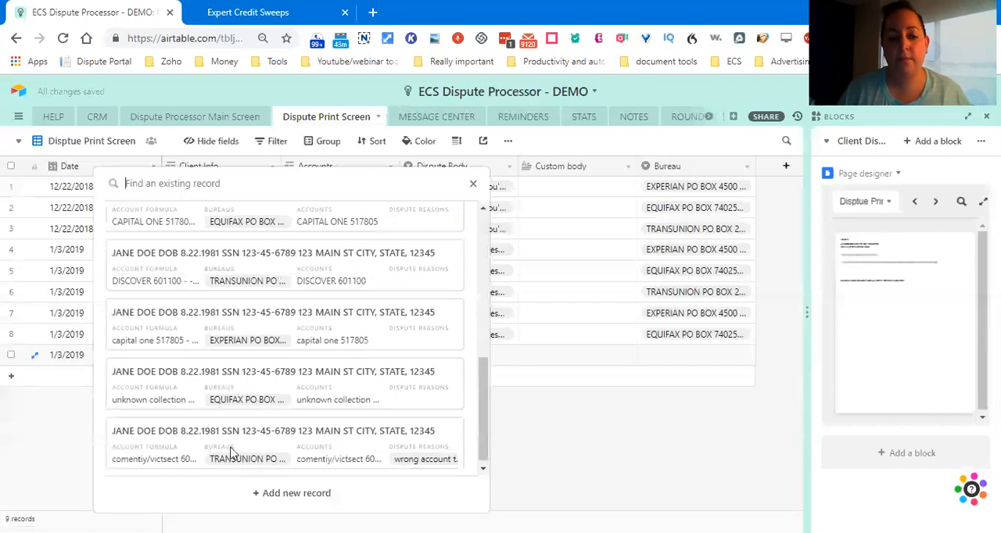
scroll(297, 415, "down", 2)
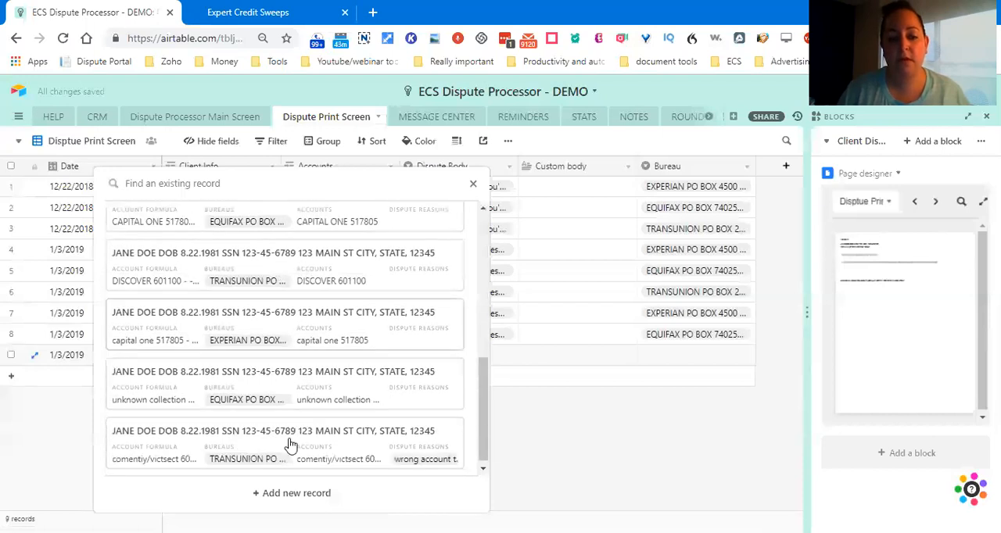
left_click(274, 450)
key("Tab")
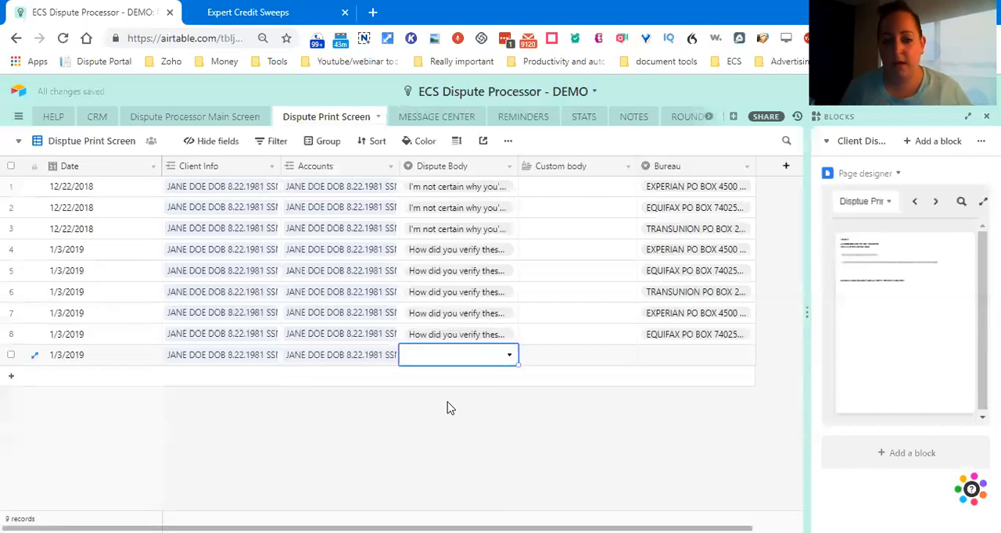
Step: Set row 9's dispute body to "How did you verify these accounts if you didn't even investigate?" and its bureau to TransUnion
key("Return")
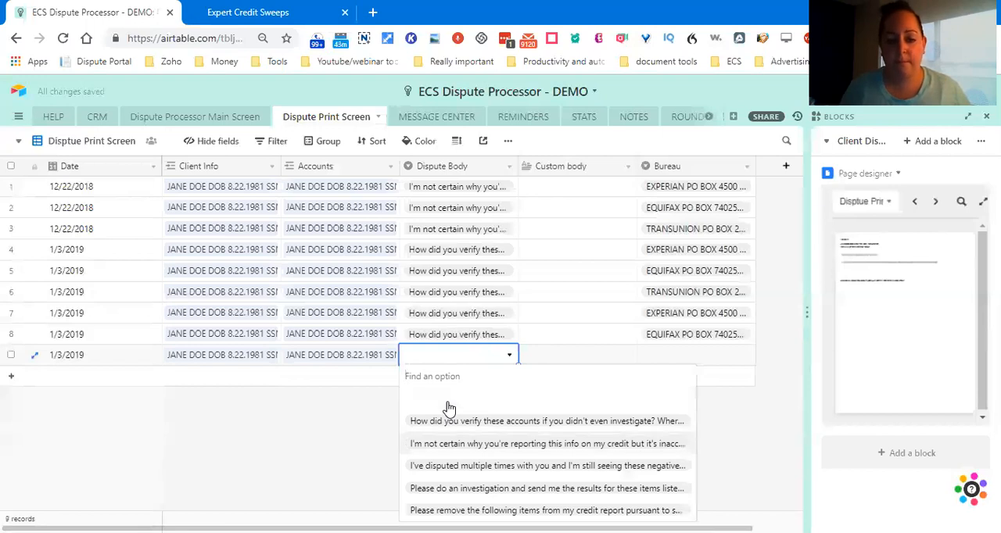
left_click(447, 412)
key("Tab")
key("Tab")
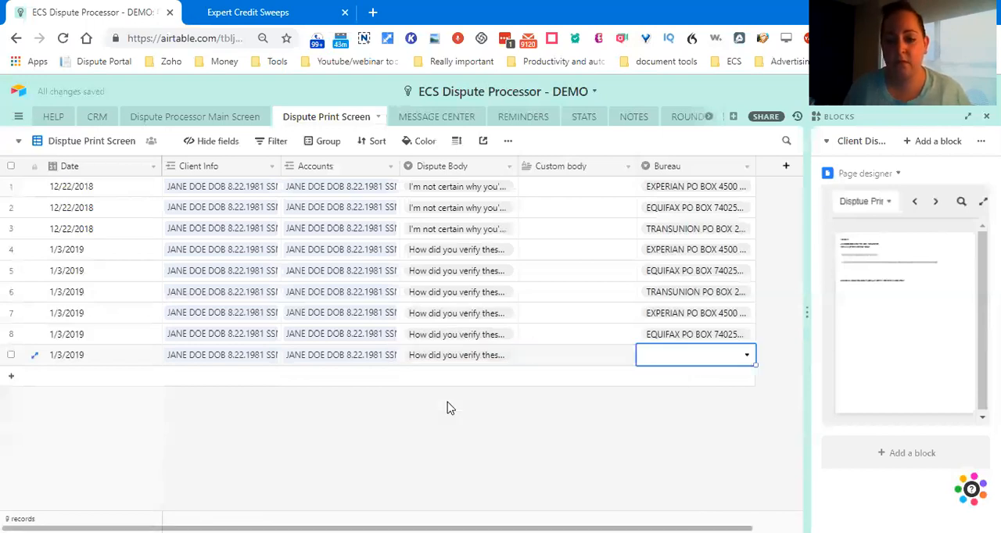
key("Return")
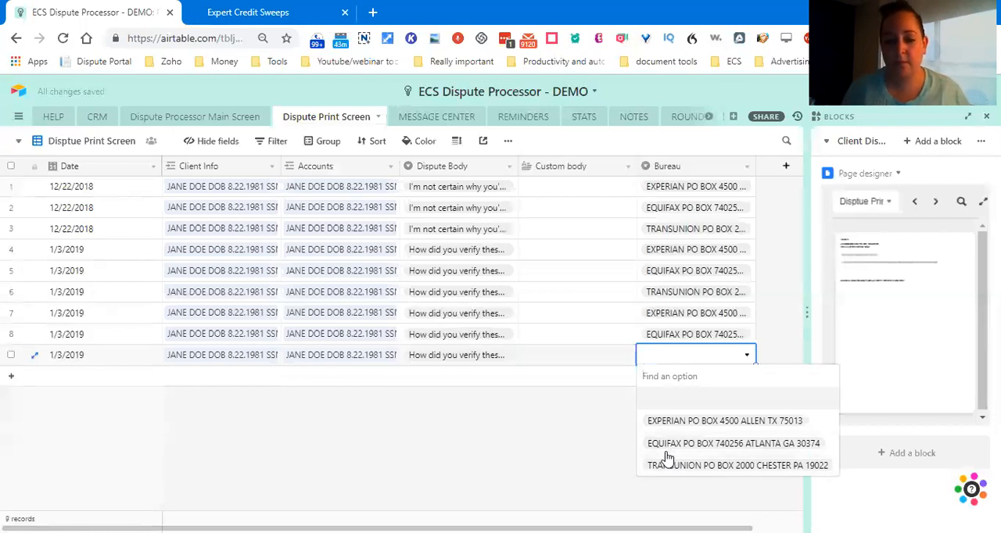
key("Escape")
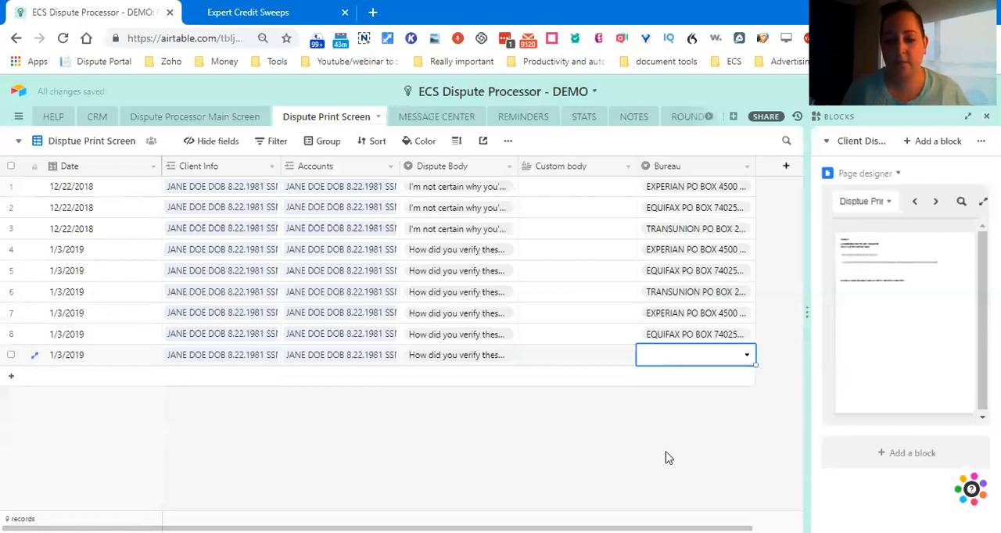
left_click(719, 364)
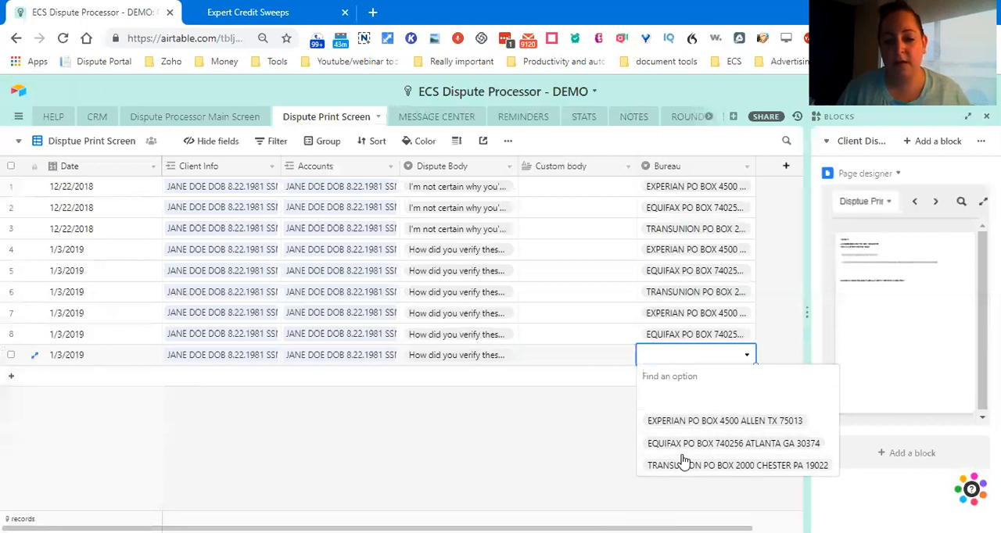
left_click(677, 365)
left_click(678, 366)
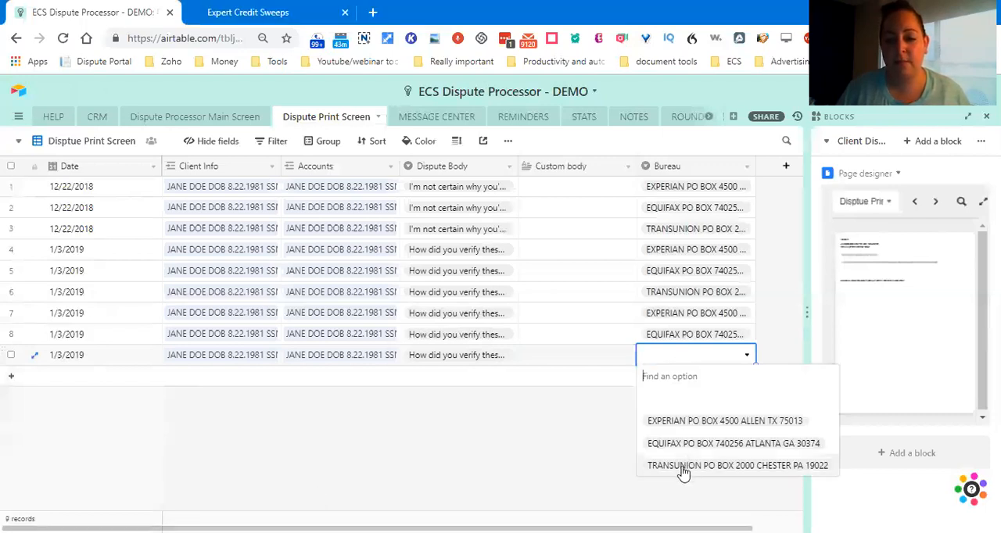
left_click(711, 466)
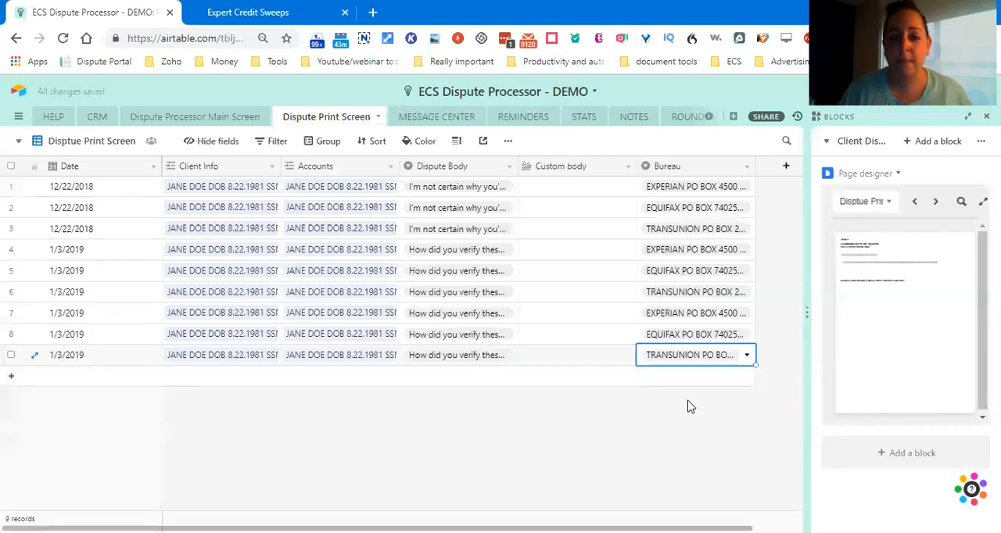
Step: Open the enlarged Page designer preview and review the dispute letters for Experian, Equifax and TransUnion
left_click(965, 176)
left_click(967, 176)
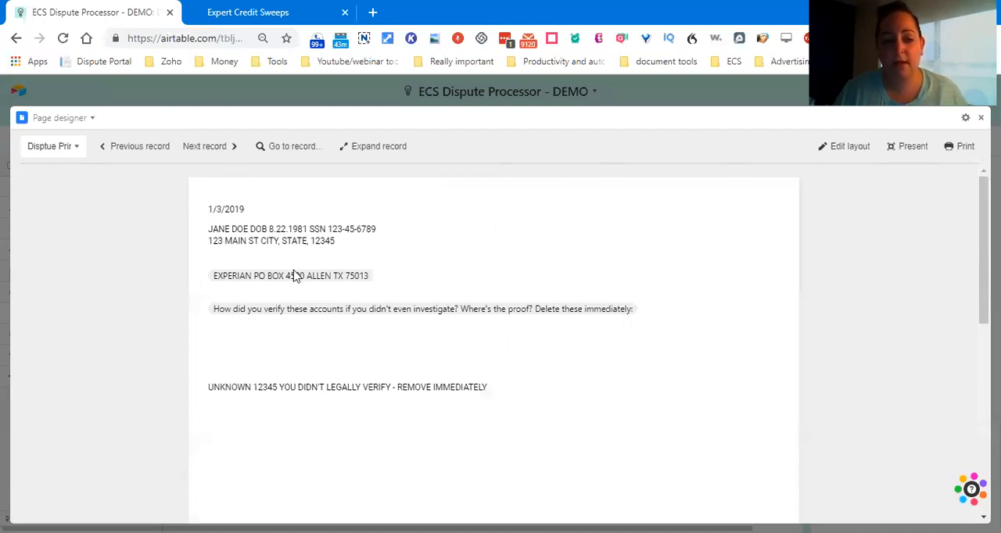
left_click(160, 147)
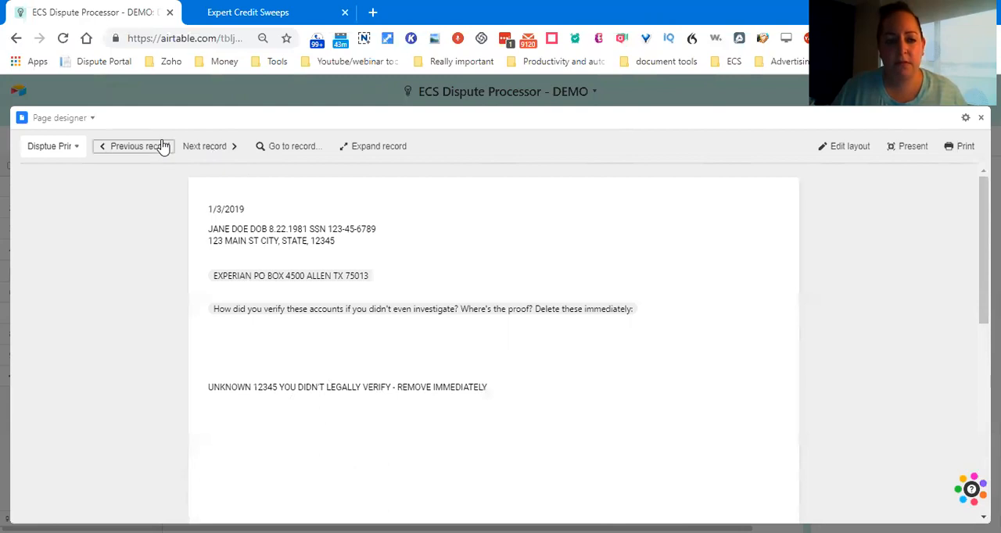
left_click(224, 147)
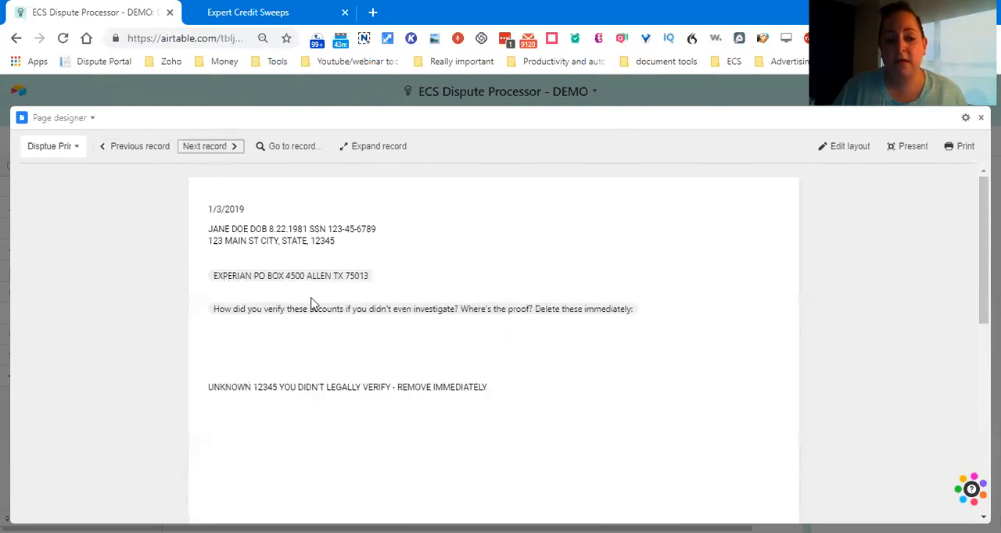
left_click(196, 153)
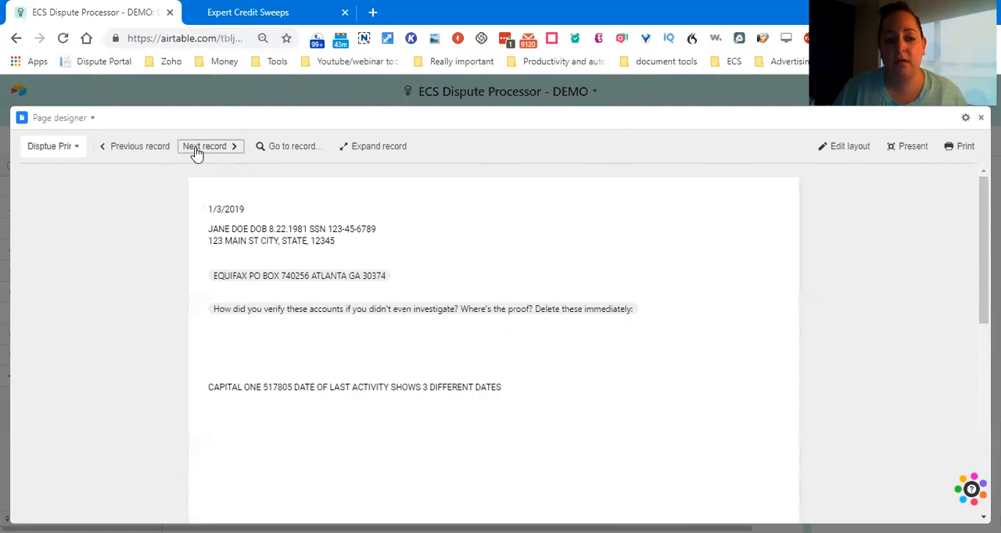
left_click(195, 153)
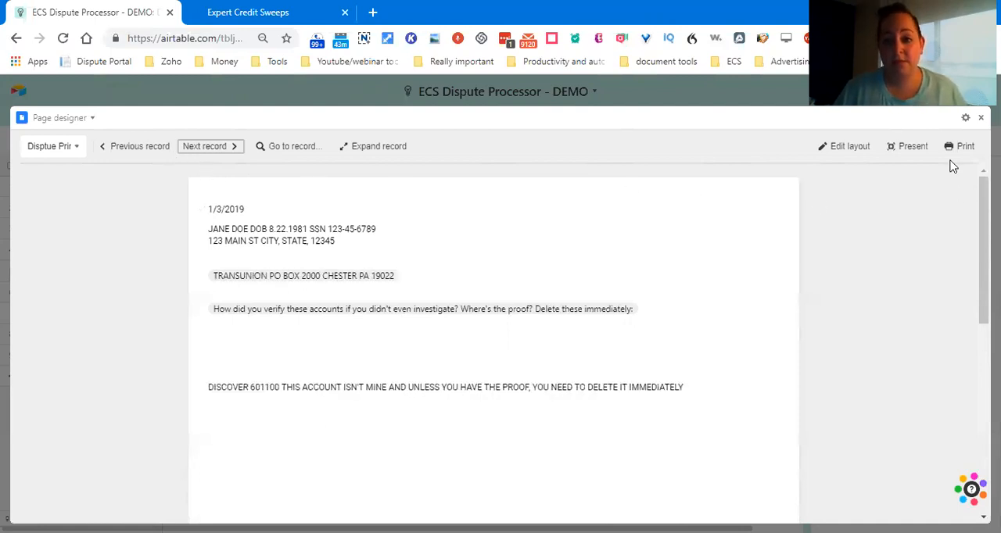
Step: Check the print options for the dispute letters, including view, record layout and paper size, without printing
left_click(962, 148)
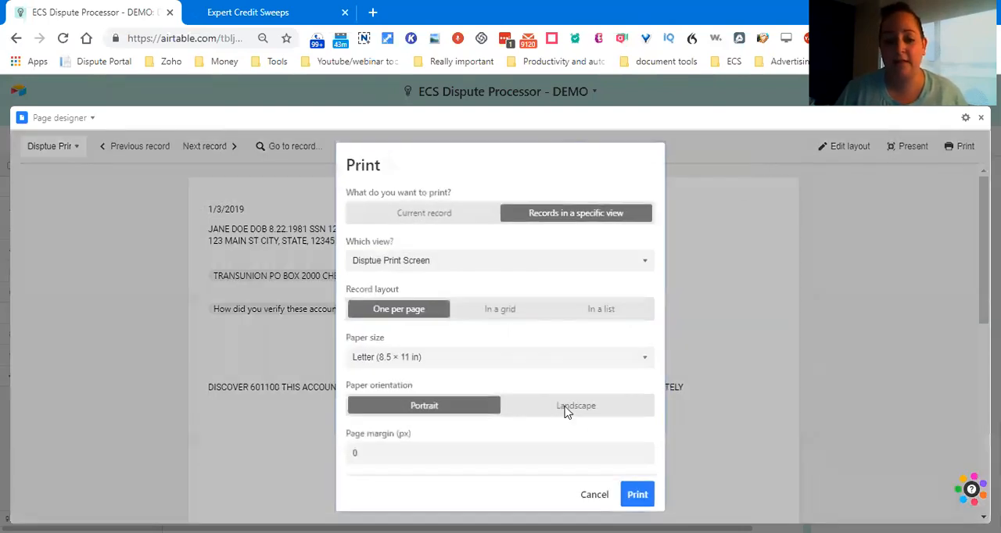
left_click(921, 332)
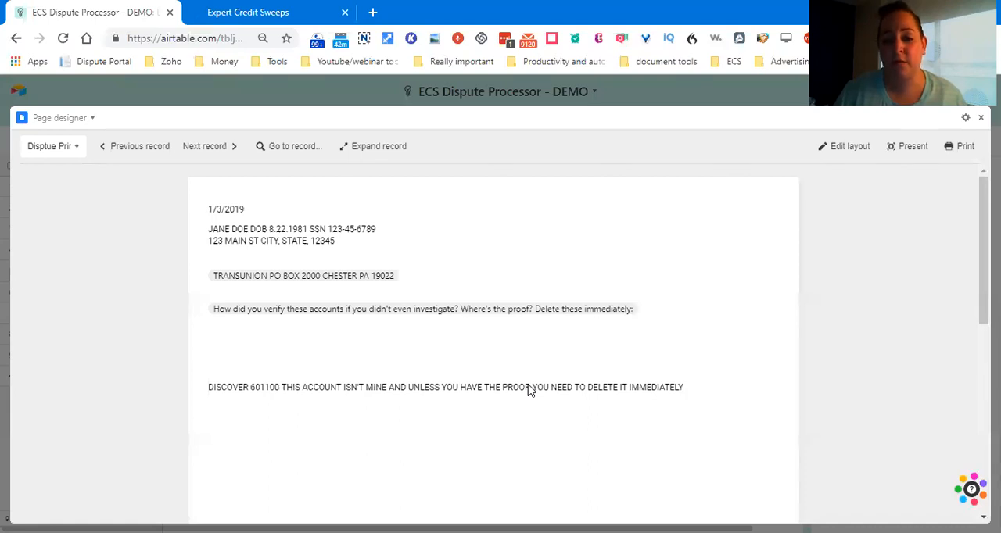
Step: Switch to Client Dispute Manager and save a Collection item for furnisher UNKNOWN COLLECTION with its account number, balance 0 and bureau EFX
key("ctrl+Tab")
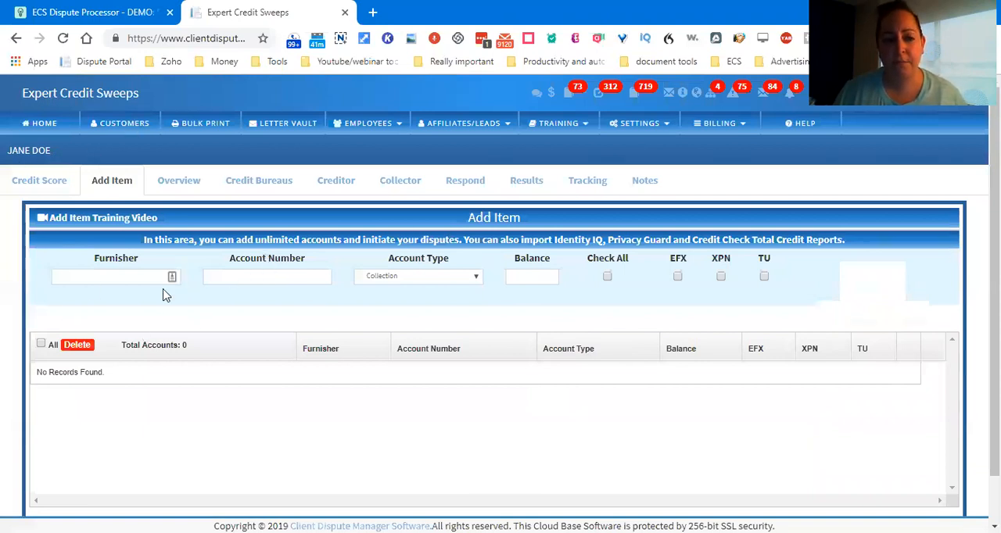
left_click(121, 278)
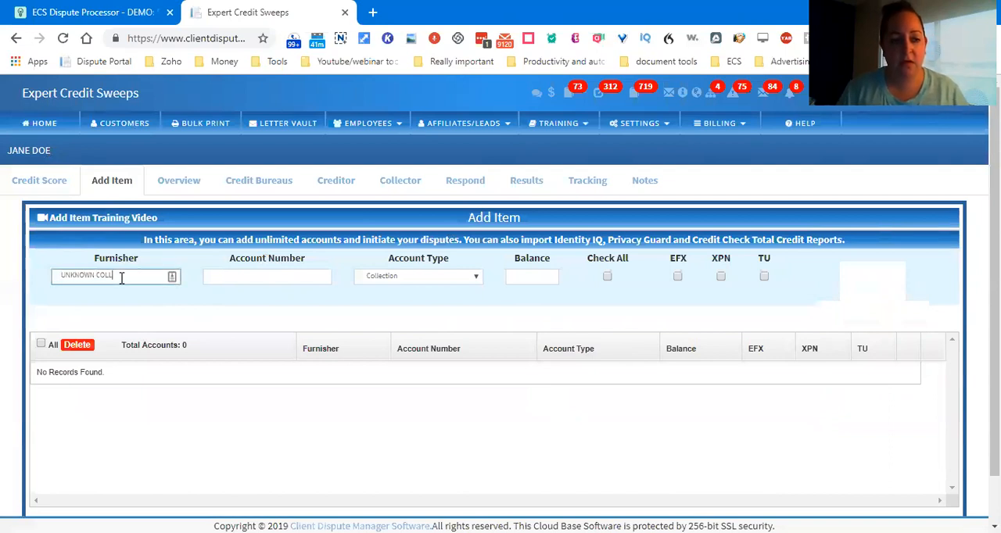
key("Tab")
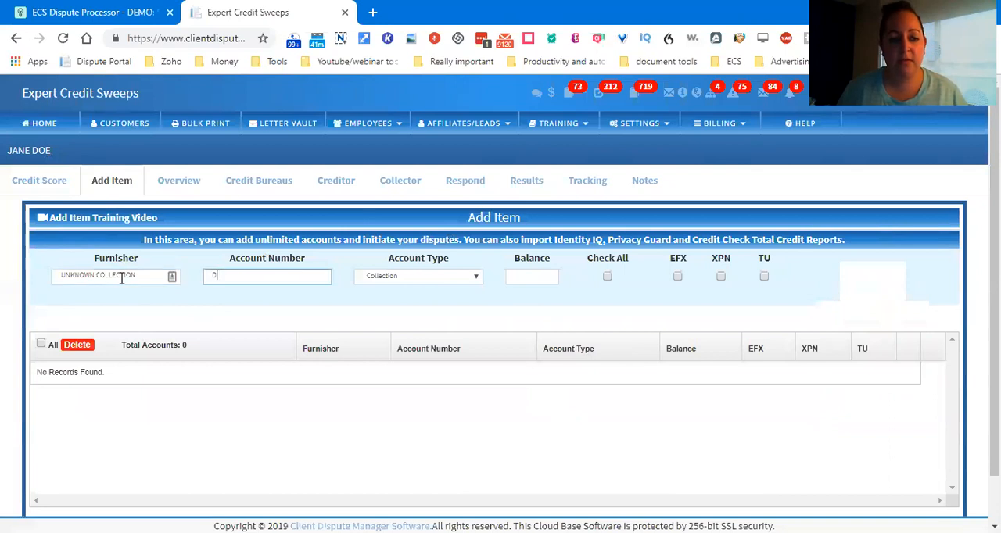
key("Tab")
key("Tab")
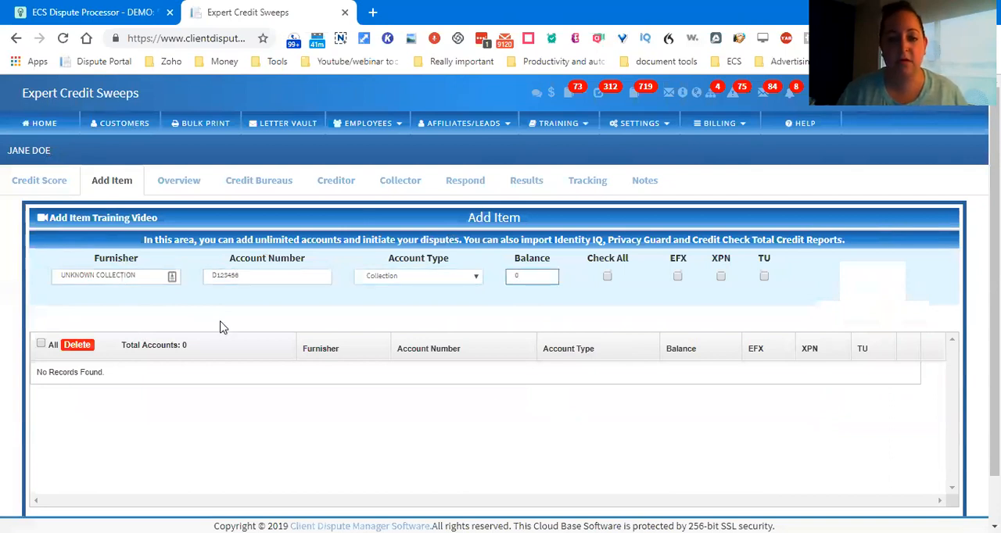
left_click(677, 278)
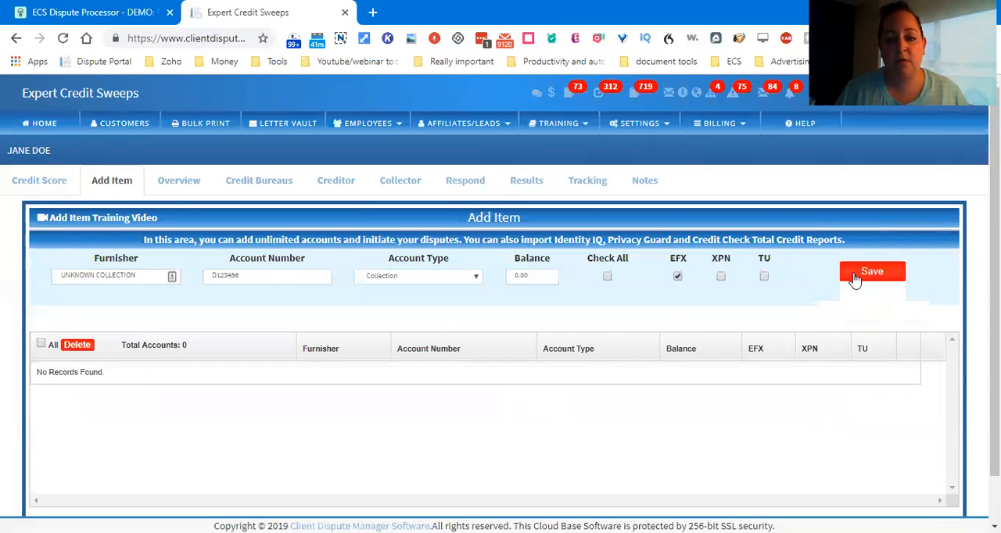
left_click(858, 282)
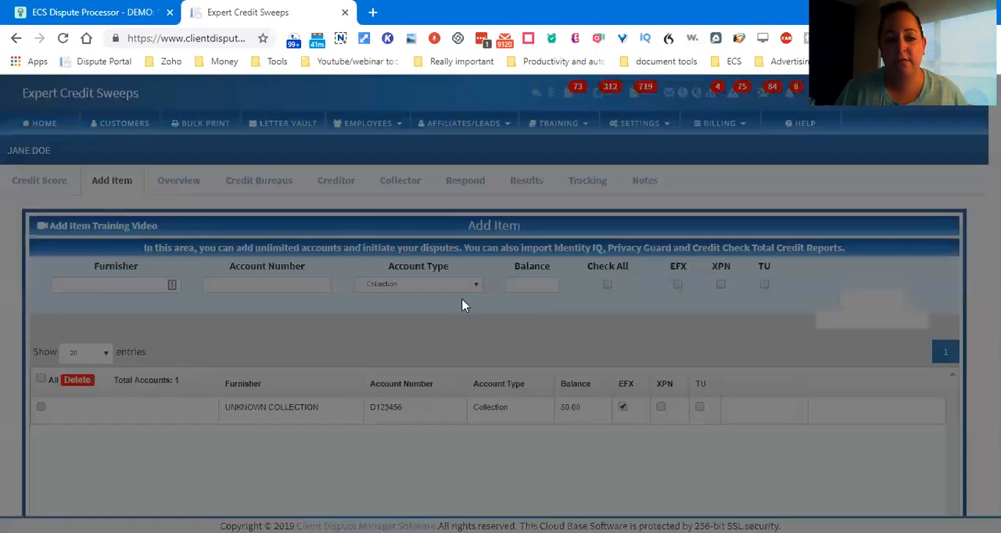
left_click(337, 243)
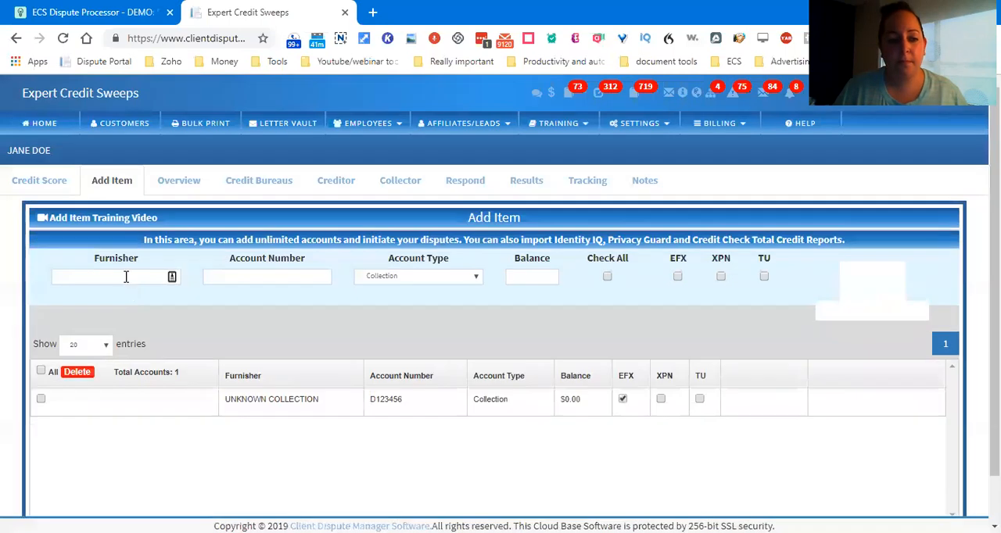
Step: Start a new item for furnisher US BK CT, entering its account number and the account type Bankruptcies
left_click(128, 277)
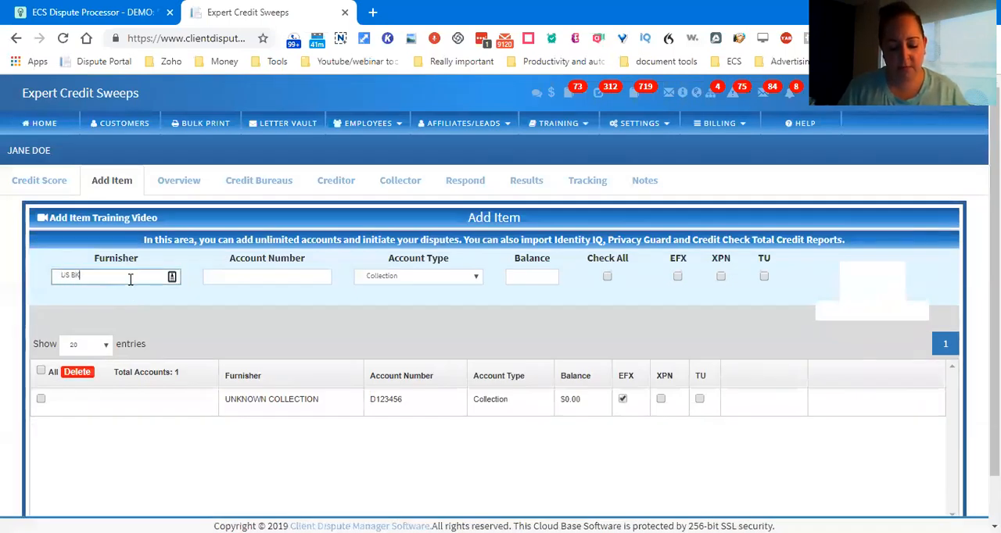
key("Tab")
type("123456")
key("Tab")
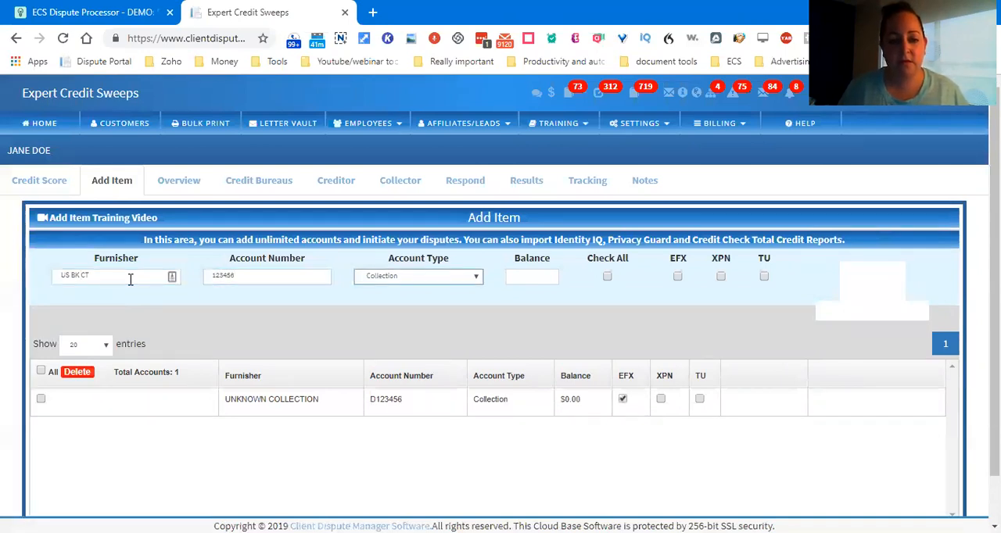
left_click(374, 277)
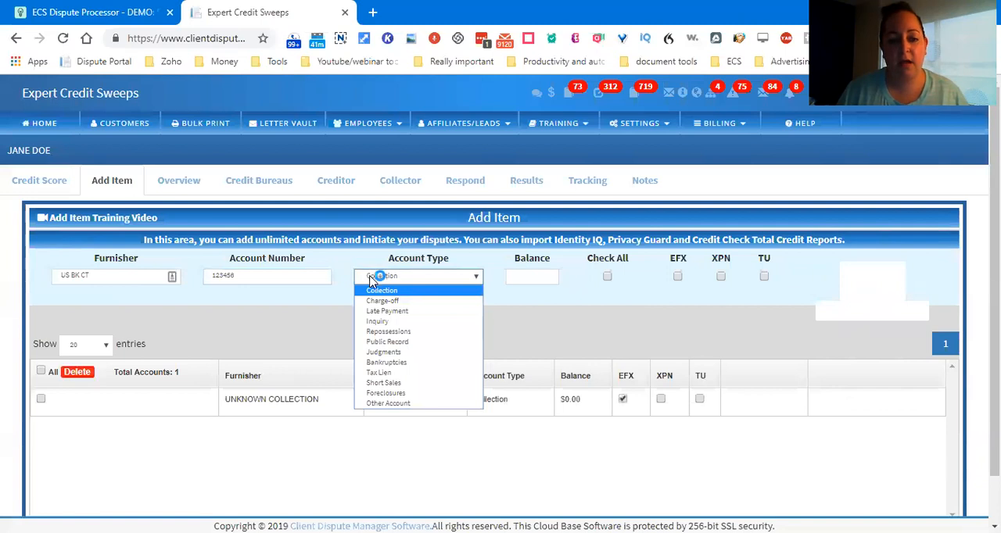
left_click(382, 364)
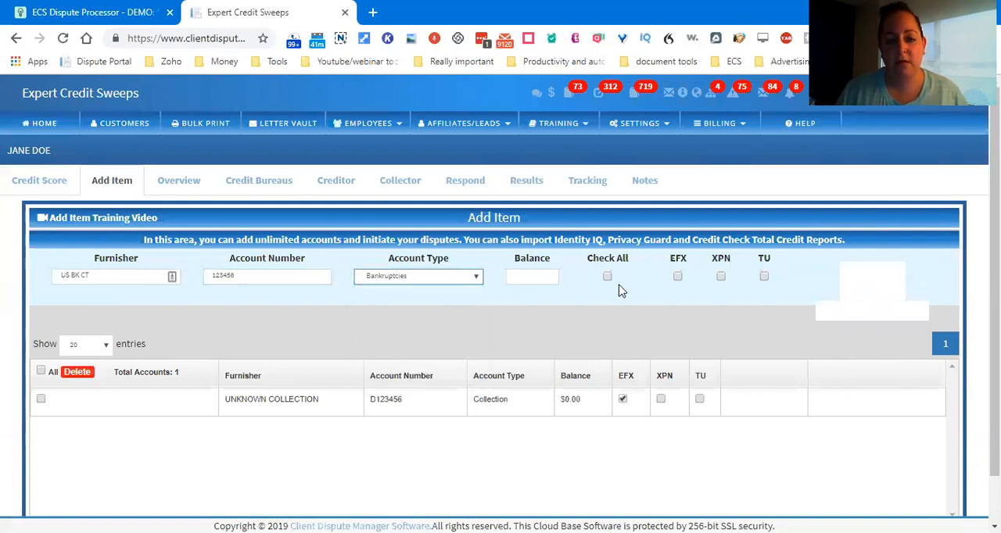
Step: Assign the US BK CT item to bureau XPN, set its balance to 0 and save it
left_click(720, 276)
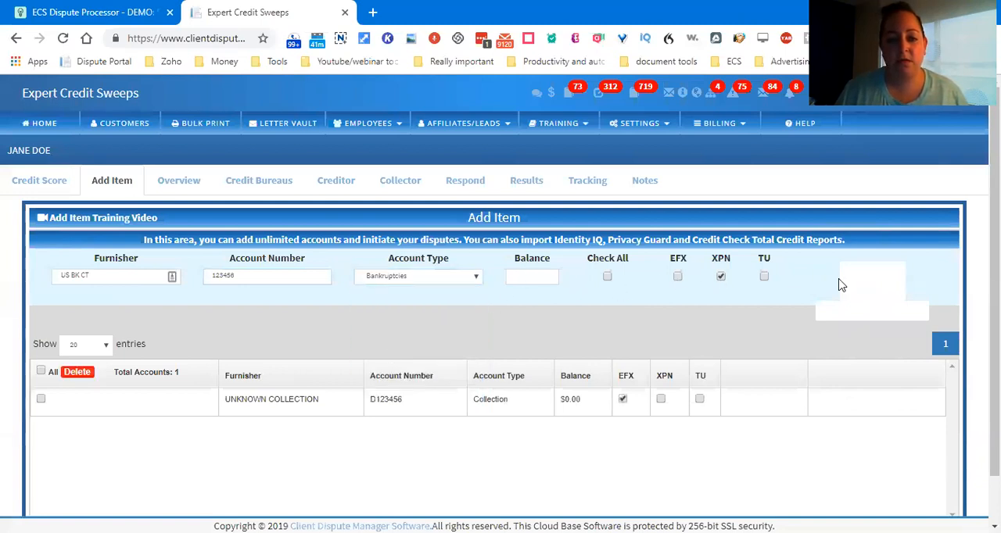
left_click(869, 272)
left_click(340, 245)
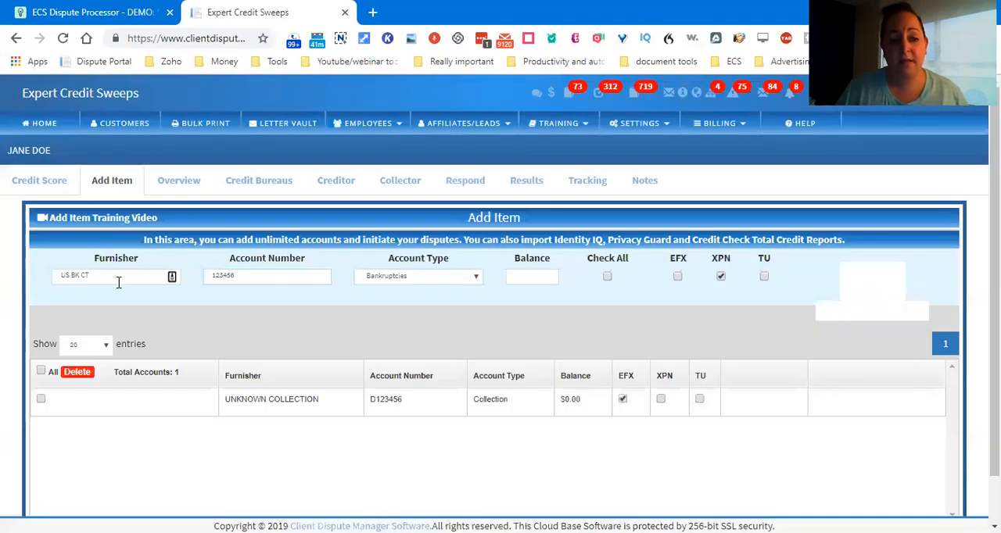
left_click_drag(104, 277, 49, 277)
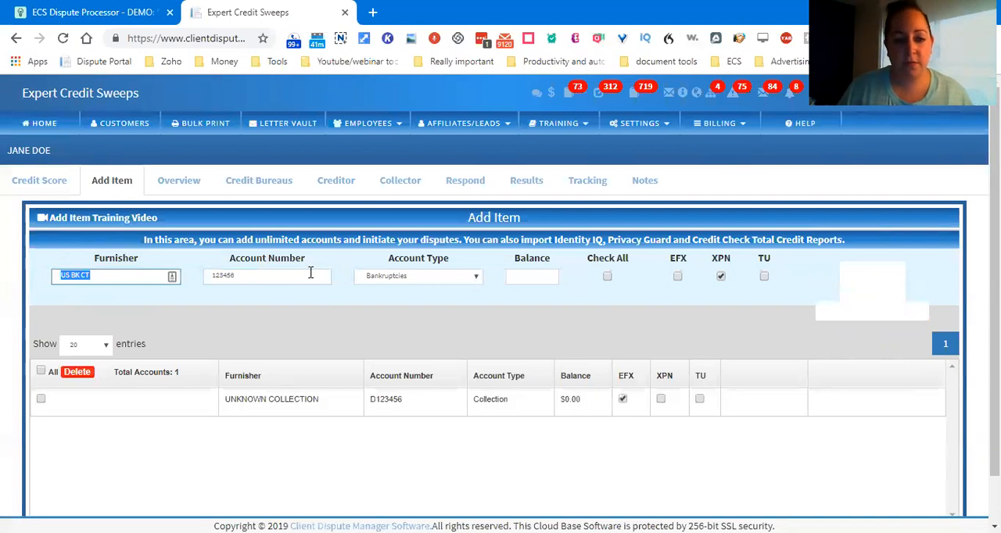
left_click(539, 277)
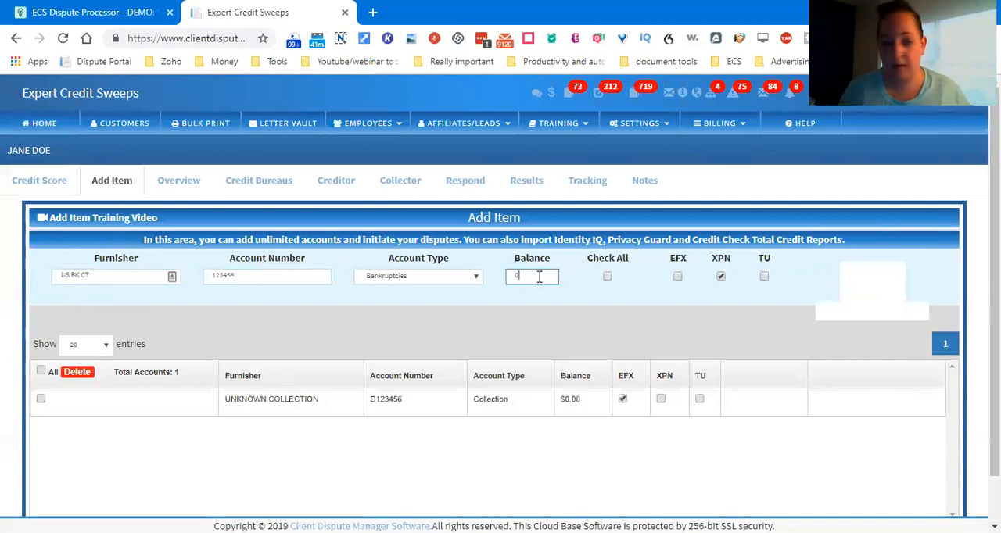
left_click(871, 276)
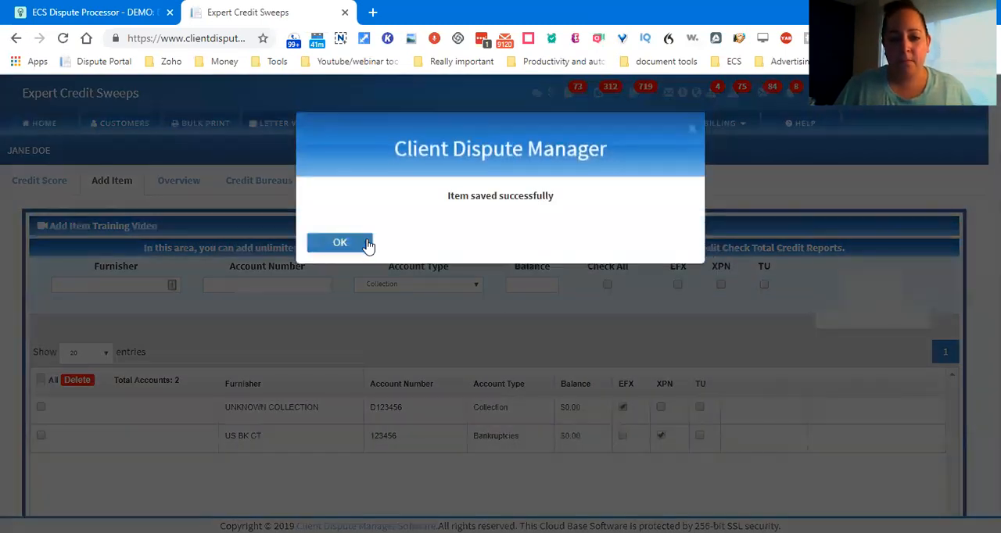
left_click(340, 243)
Step: Start a new item for furnisher COMENTIY VICT, without special characters in the name, and enter its account number
left_click(116, 276)
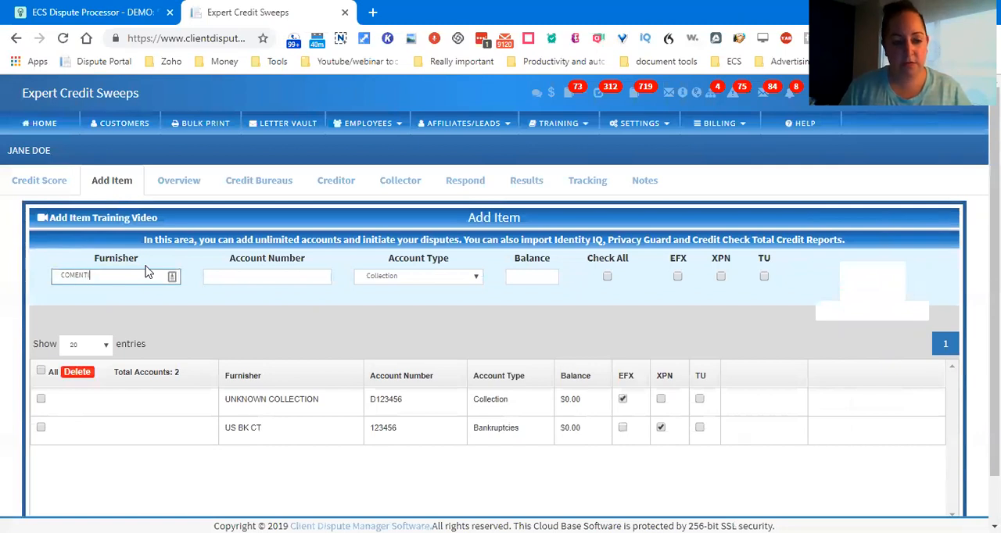
type("COMENTIY")
key("Left")
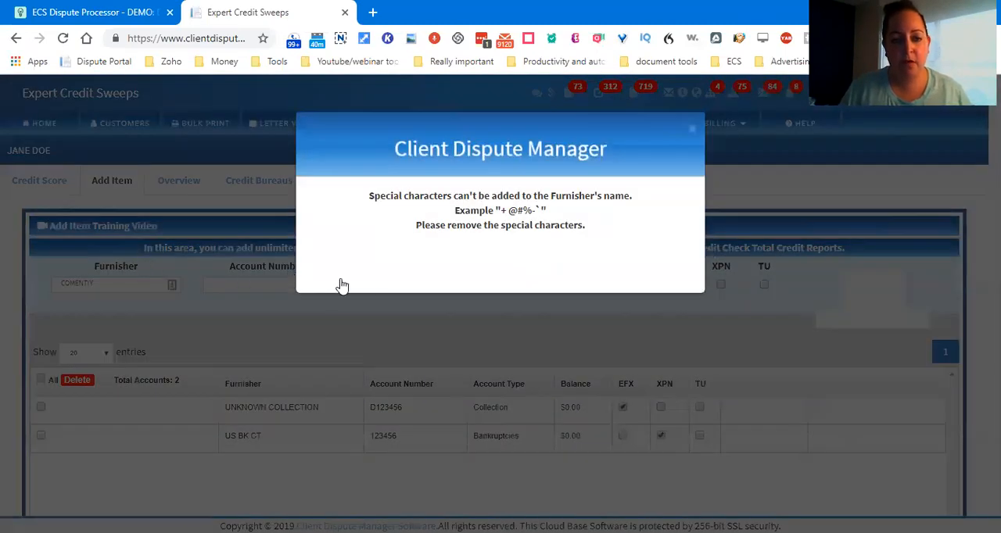
left_click(315, 282)
left_click(120, 285)
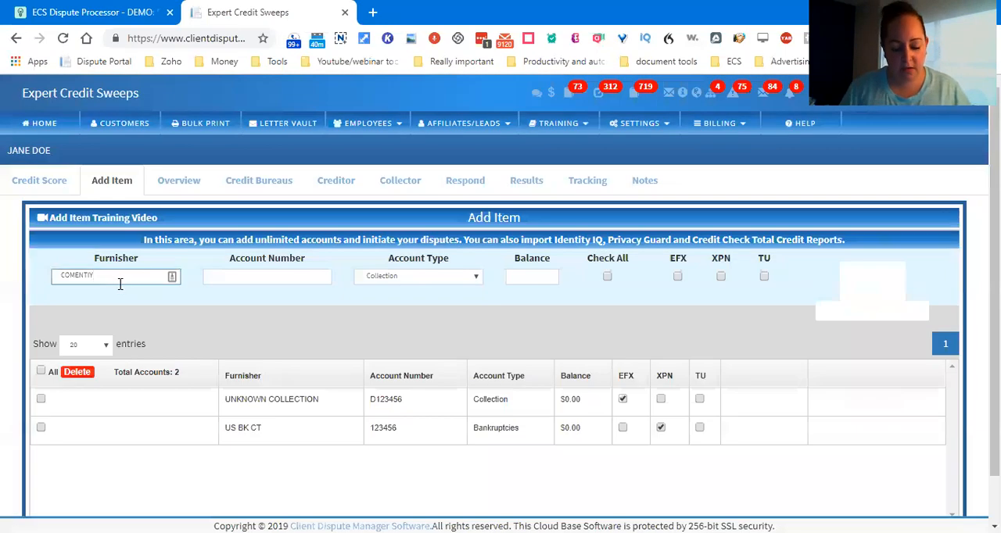
type("VICT")
key("Tab")
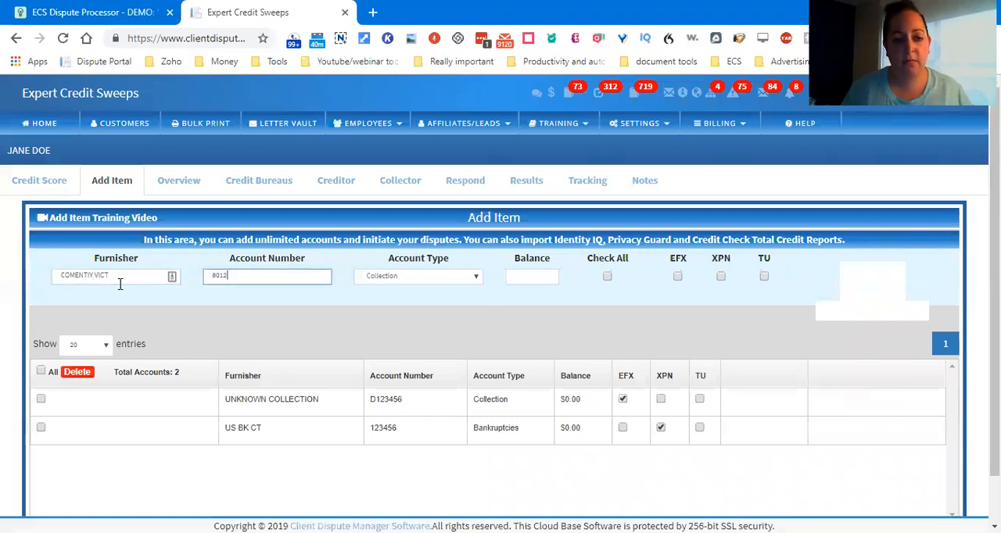
Step: Set the COMENTIY VICT item to type Charge-off, balance 100 and bureau TU, and save it
left_click(399, 277)
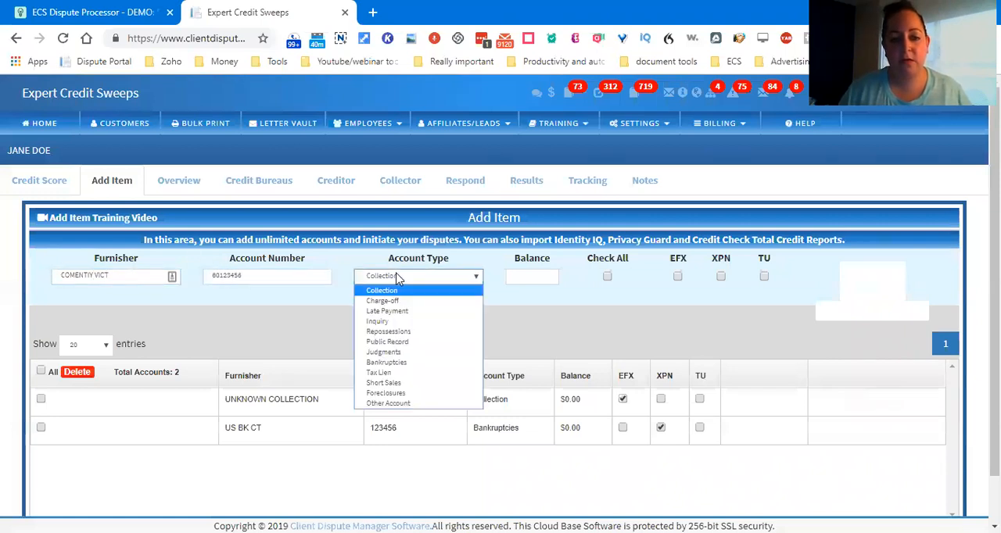
left_click(391, 307)
key("Tab")
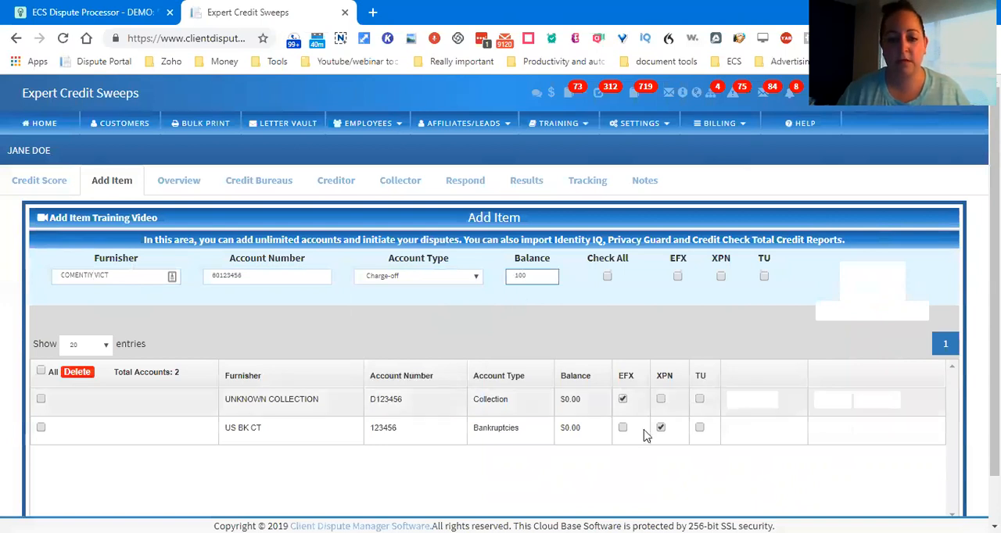
left_click(764, 278)
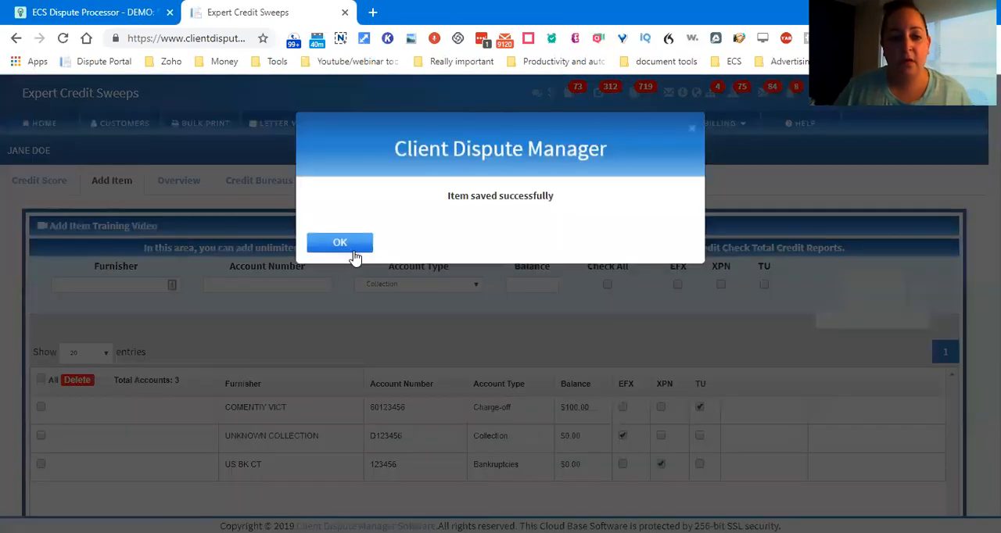
left_click(350, 249)
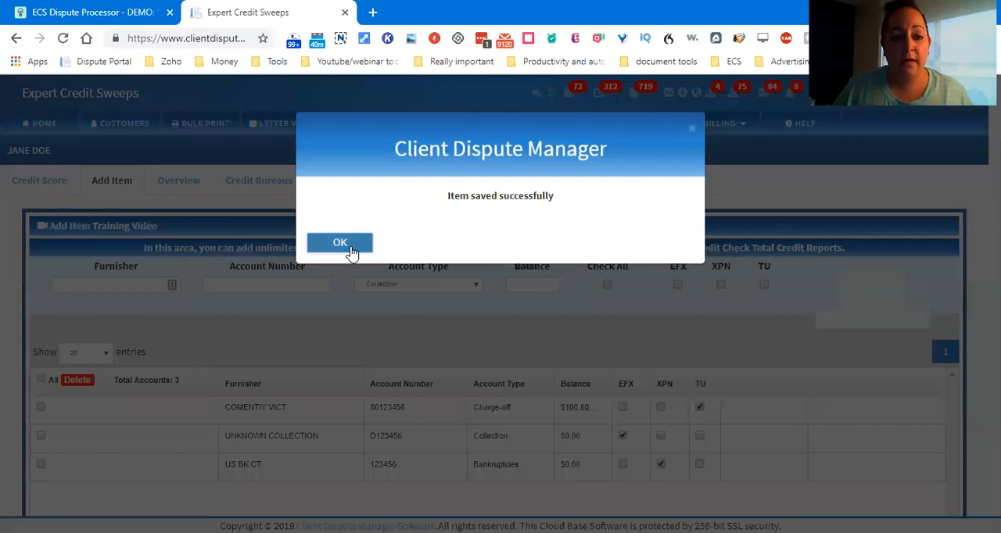
Step: Select all three saved accounts in the item list and put them in dispute
left_click(259, 189)
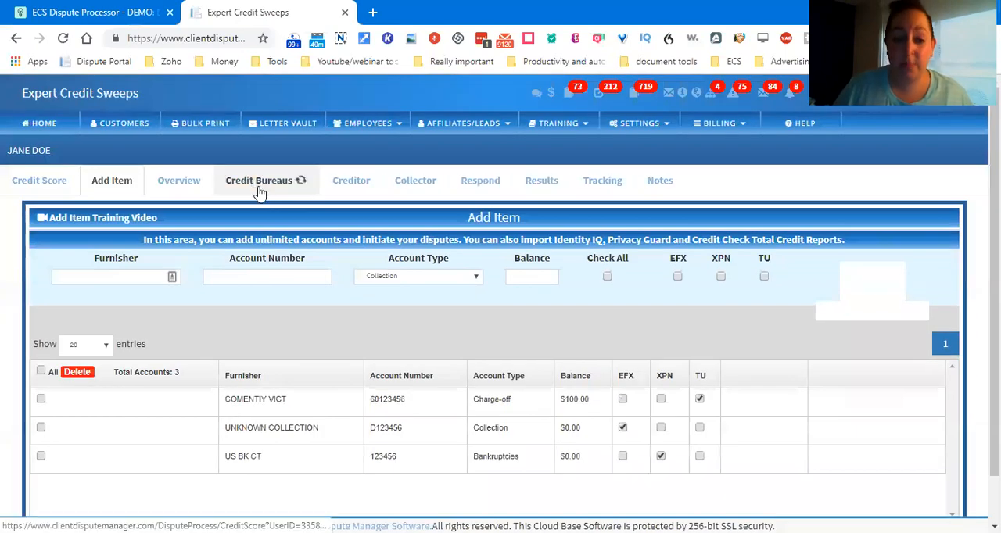
mouse_move(740, 431)
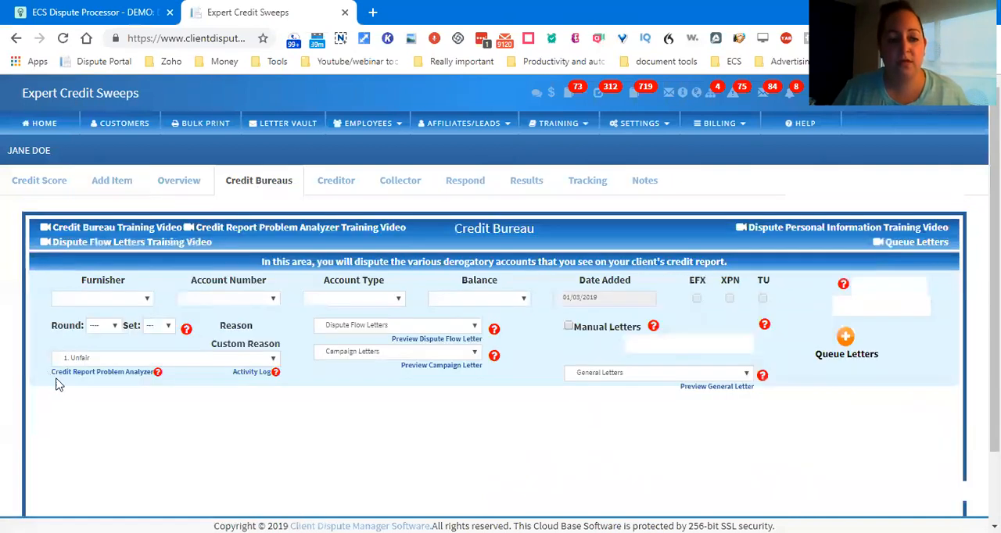
left_click(124, 188)
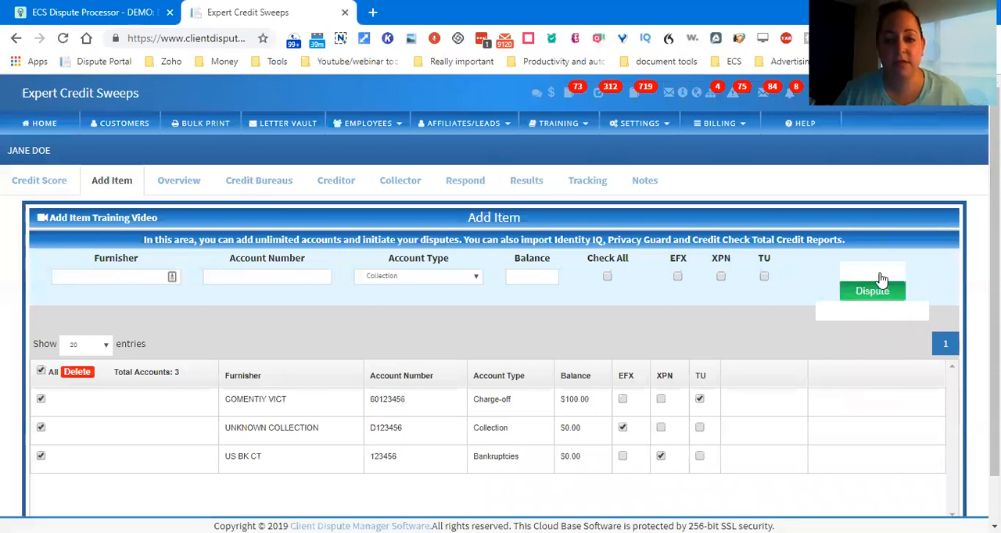
left_click(867, 296)
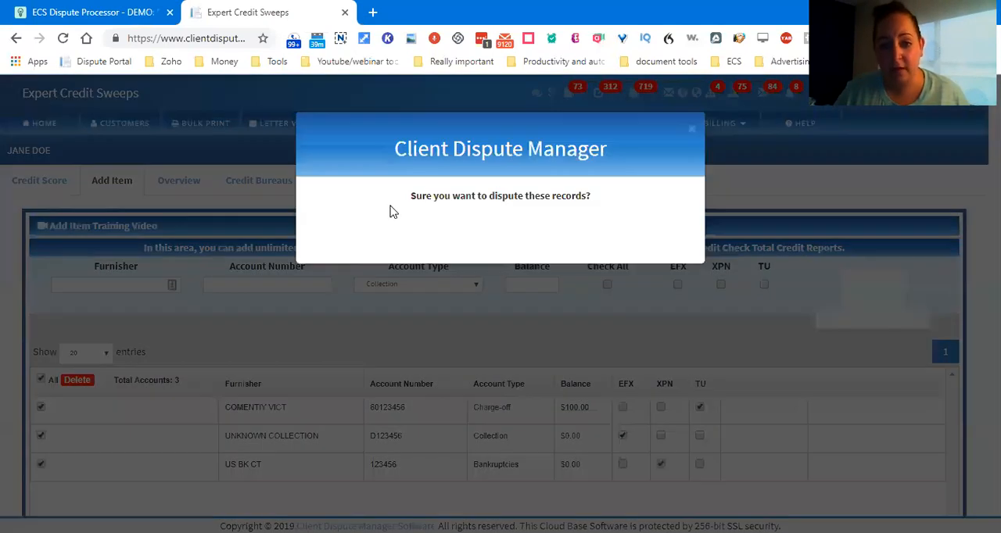
left_click(345, 243)
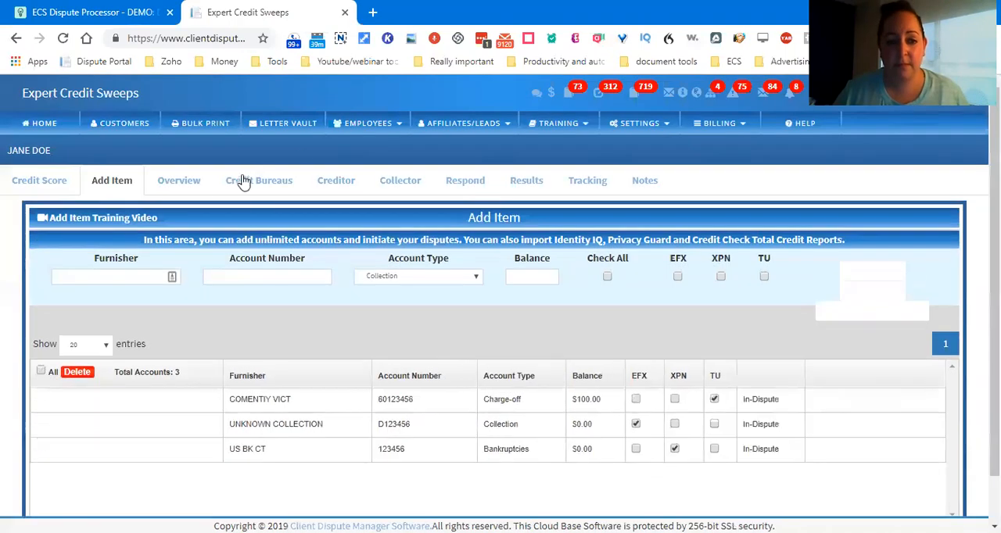
Step: For the COMENTIY VICT credit bureau dispute, set round 1, set 1 and the dispute flow letter 1-Initial dispute
left_click(248, 189)
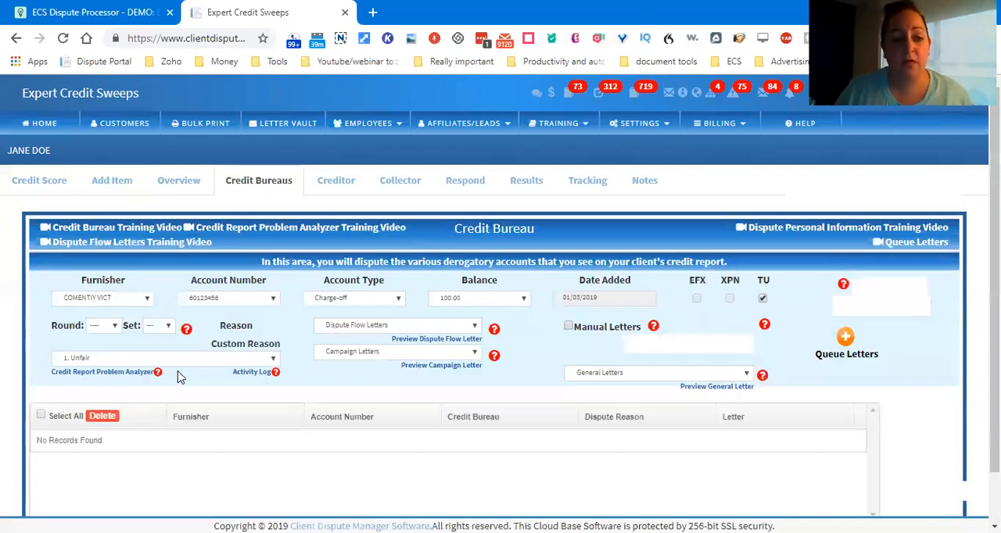
left_click(100, 325)
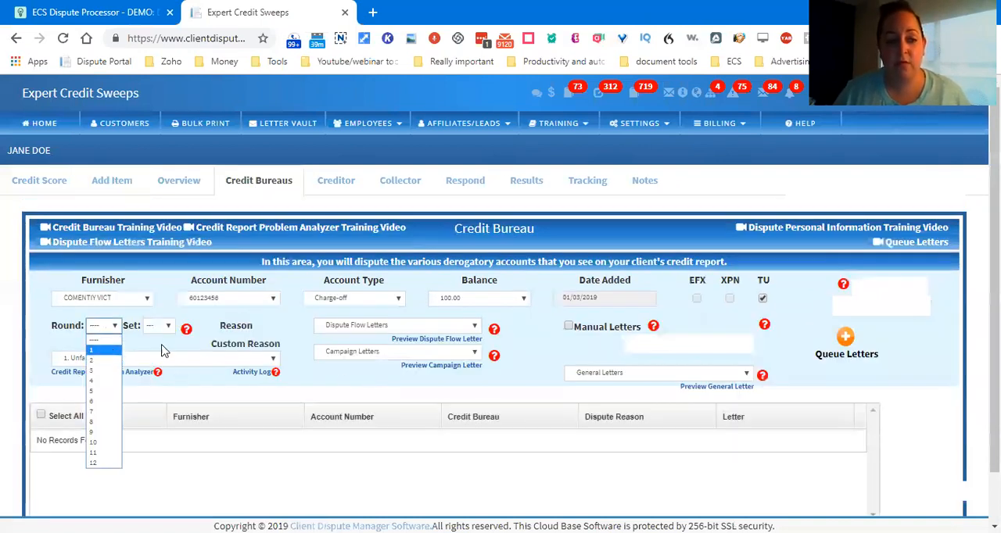
left_click(109, 358)
left_click(160, 326)
left_click(160, 351)
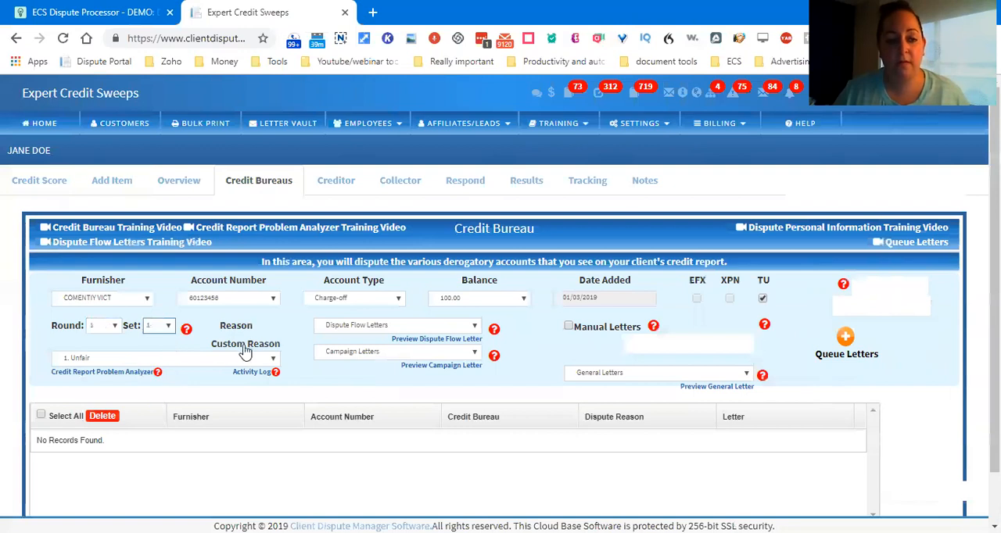
left_click(388, 327)
left_click(358, 361)
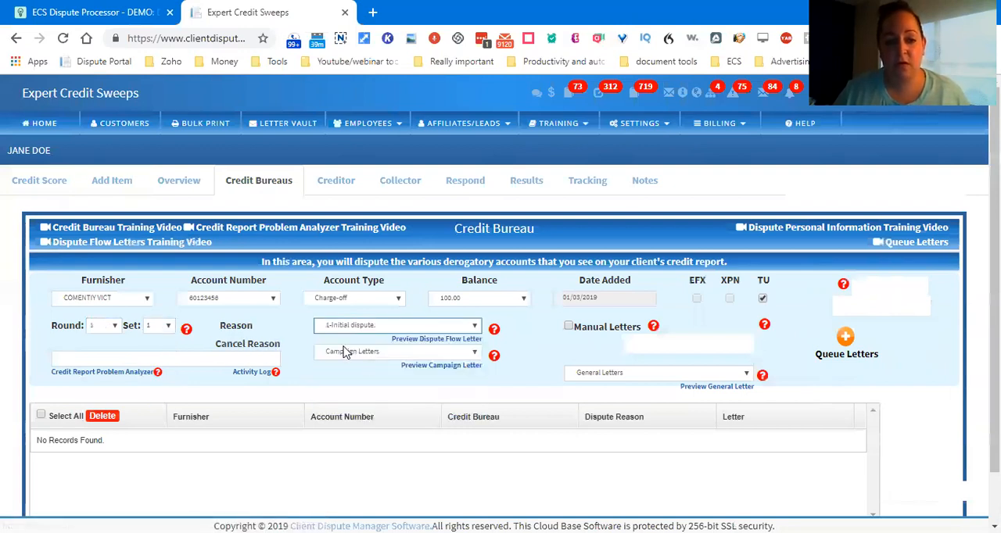
Step: Add the COMENTIY VICT dispute with reason "This account has the wrong date of last activity - it needs to be removed immediately for inaccuracy"
left_click(127, 353)
type("THIS ACCO")
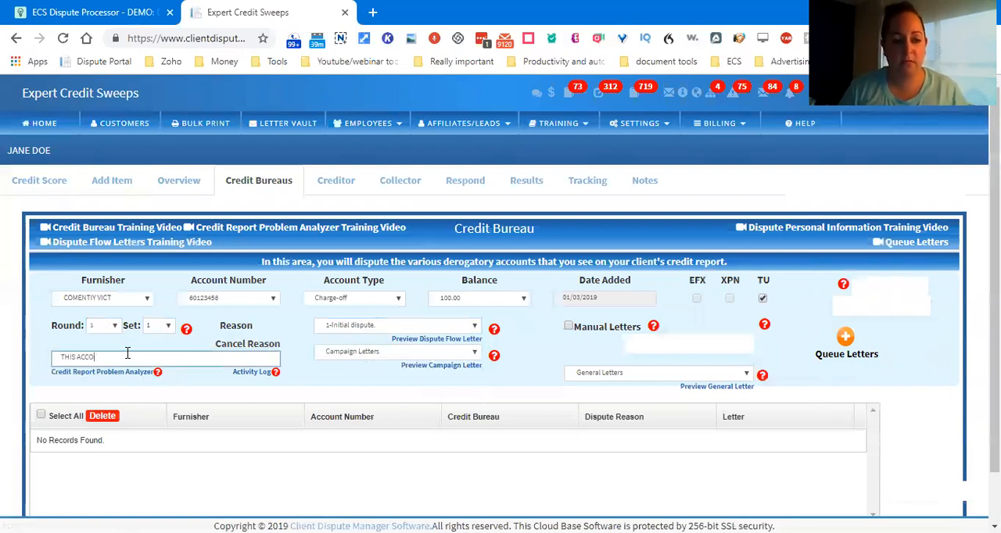
type("his ac")
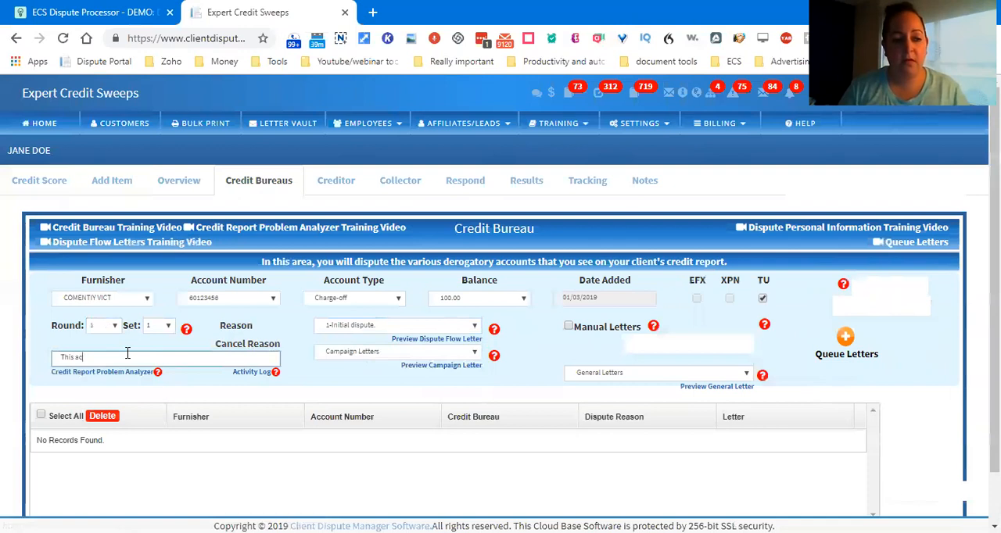
type("count has the wrong date of last activity -")
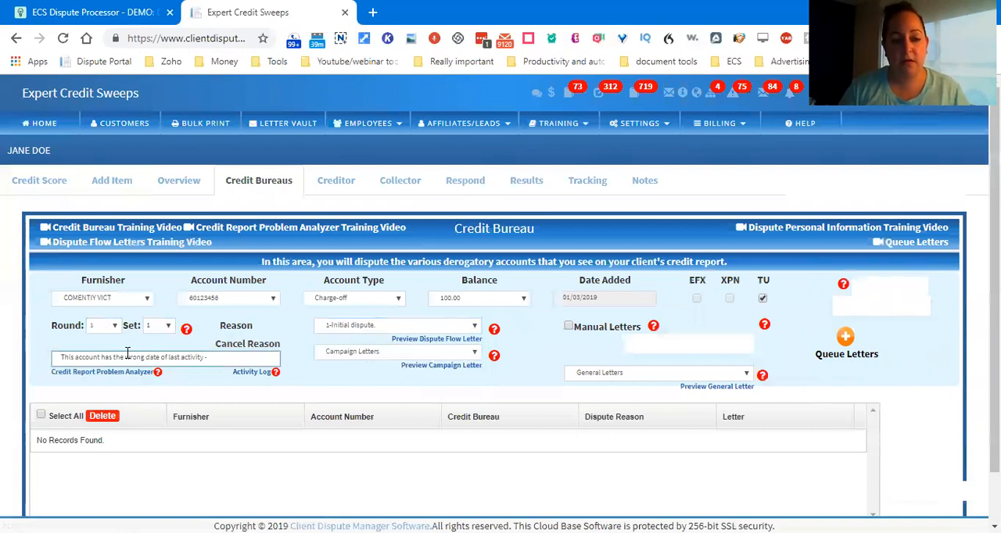
type(" needs to be removed immediately fo")
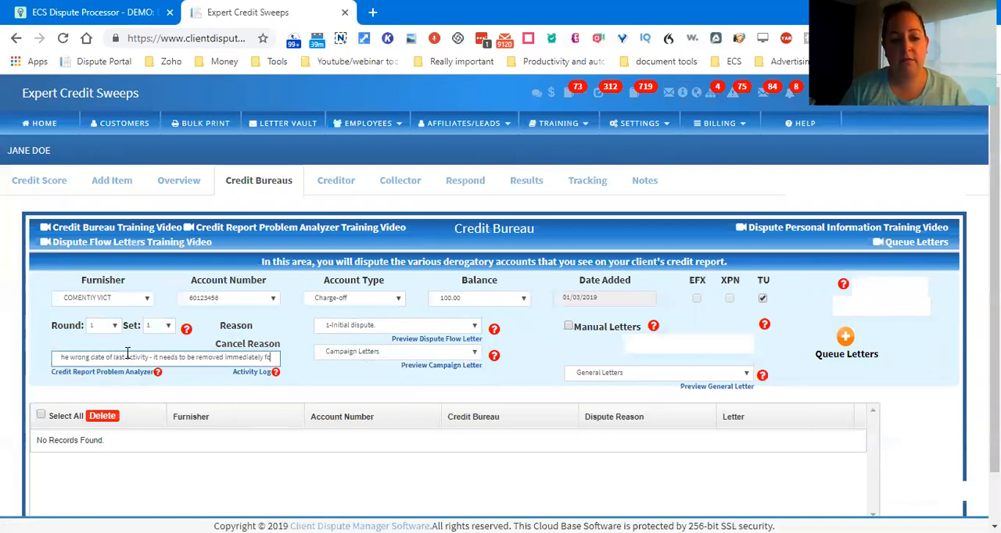
type("r inaccuracy")
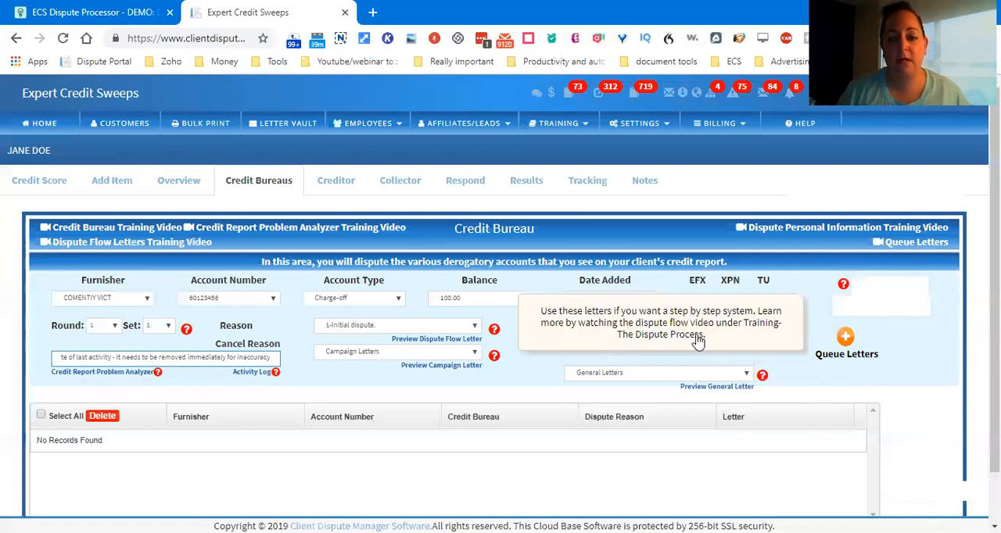
mouse_move(905, 291)
left_click(881, 306)
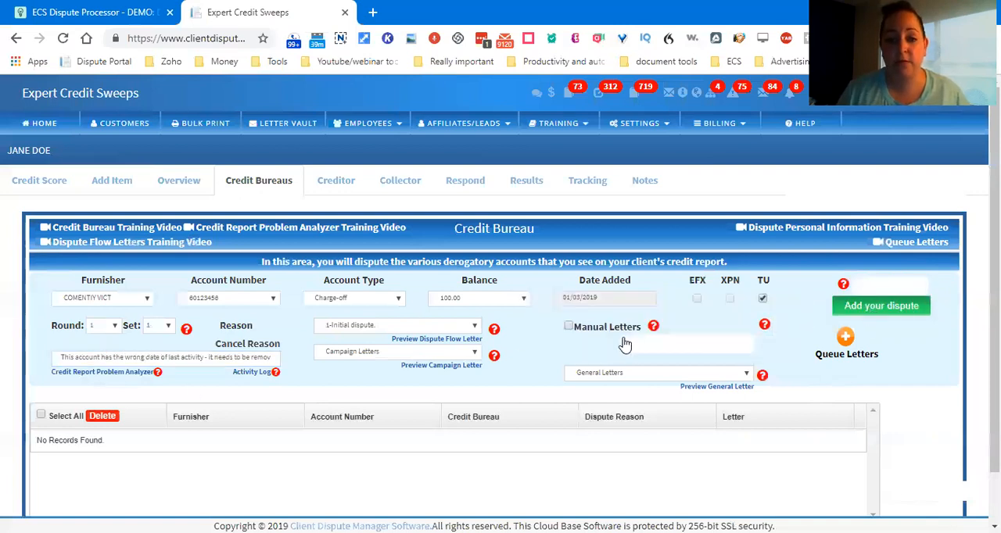
Step: Add the UNKNOWN COLLECTION dispute with a reason citing section 609, removal for reporting false information, and illegal reporting without a signed contract to furnish
left_click(141, 356)
key("ctrl+a")
type("pur")
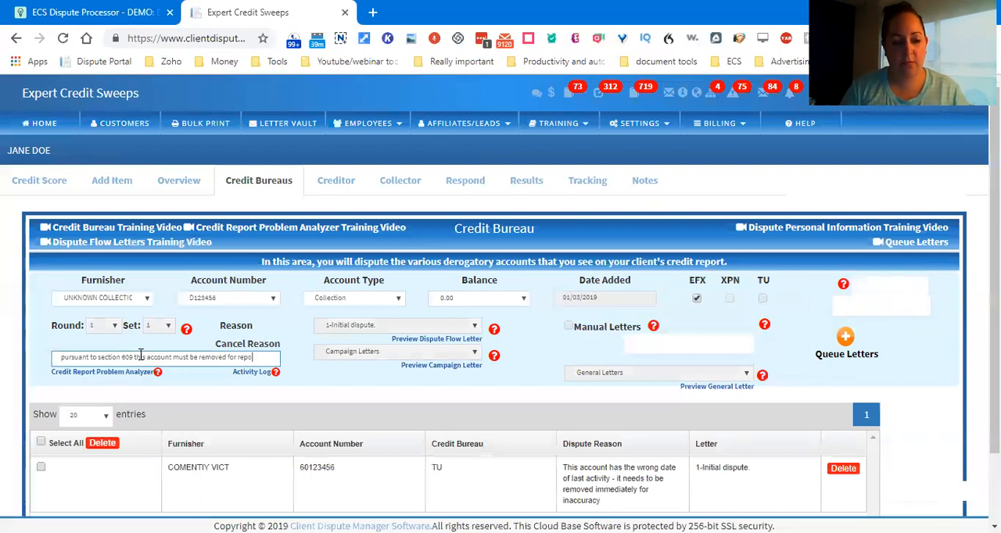
type("false info")
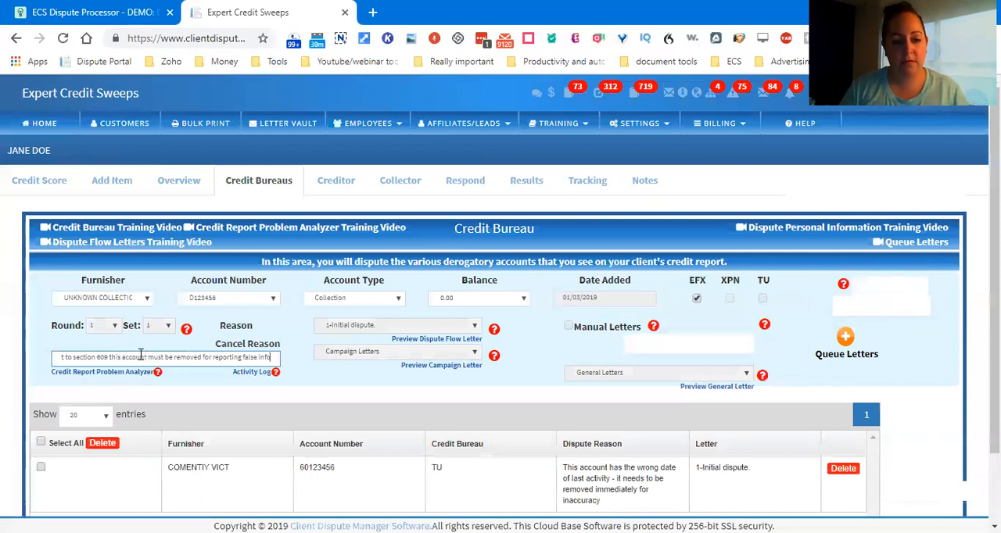
type("rmation and if")
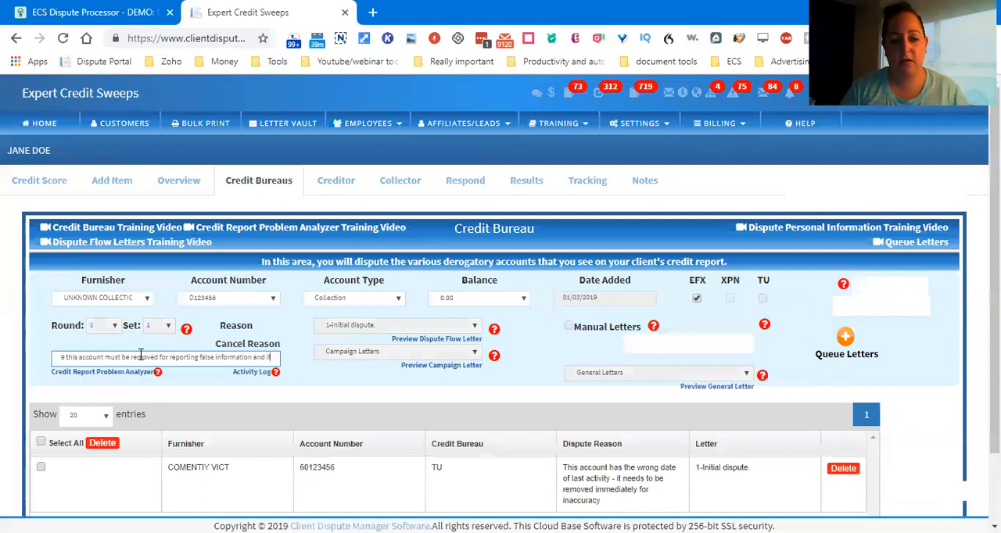
type(" you don't have a sig")
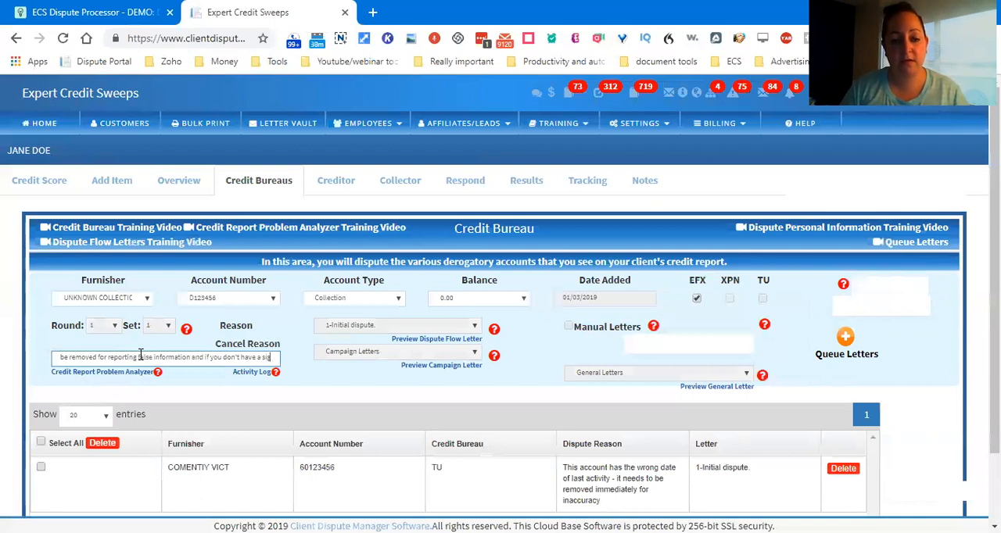
type("ned contract to")
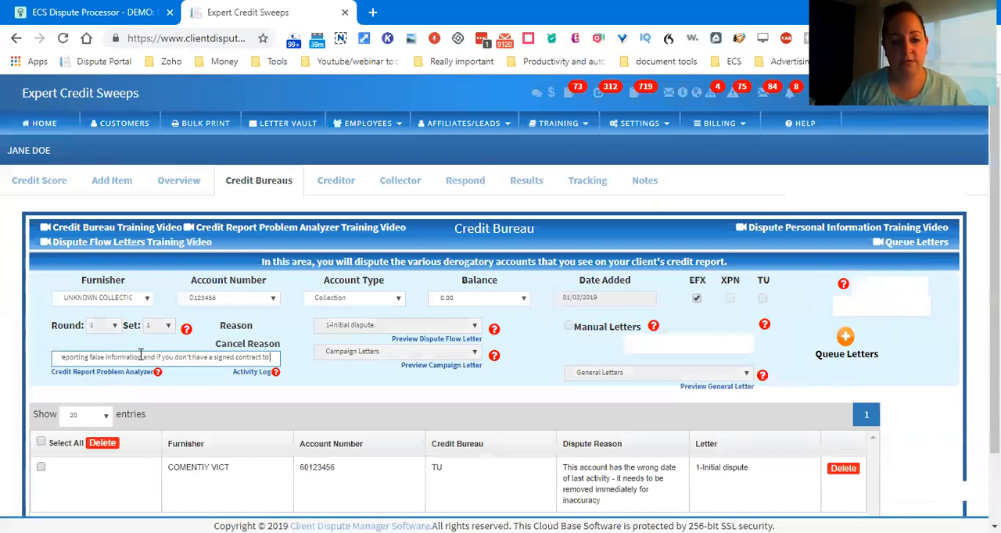
type(" furnish, it's an illeg")
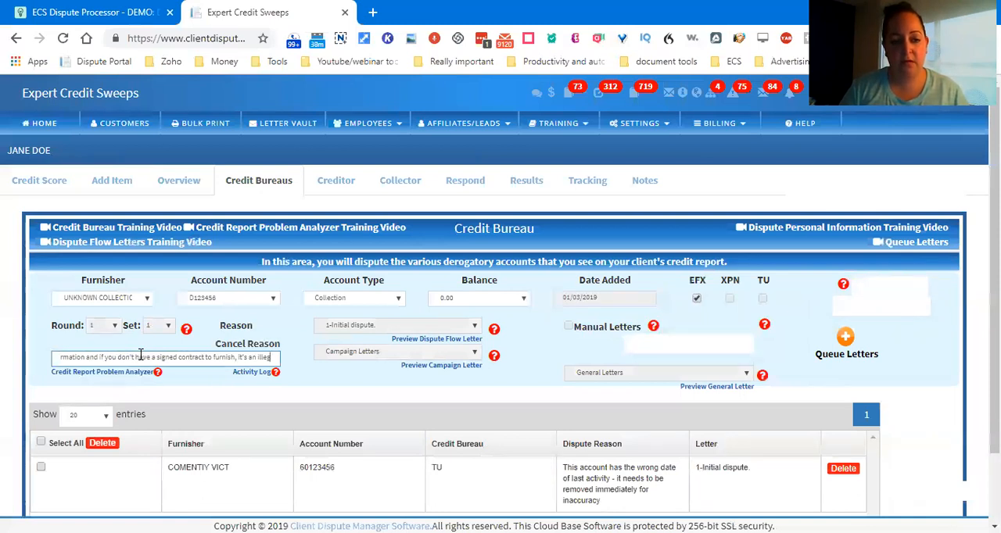
type("al reporting")
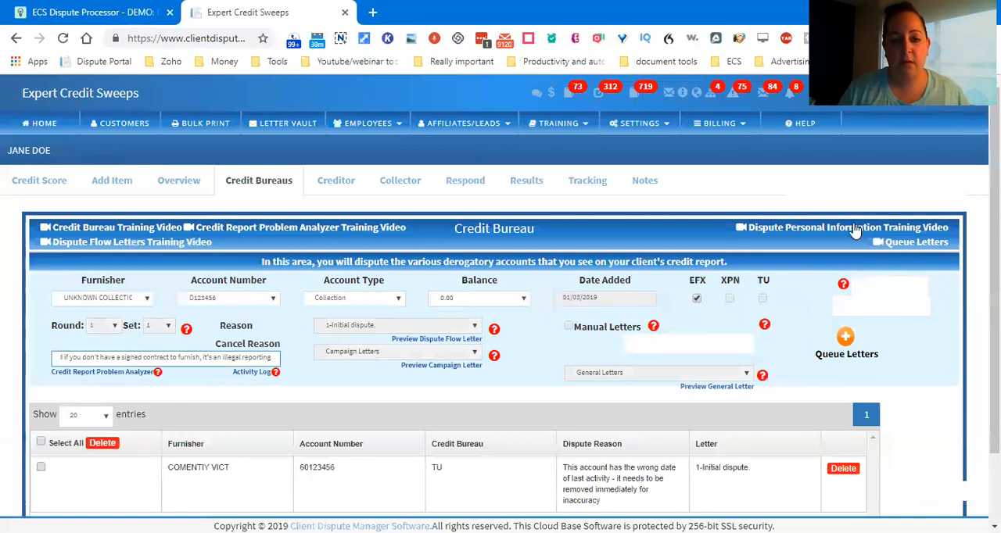
left_click(878, 312)
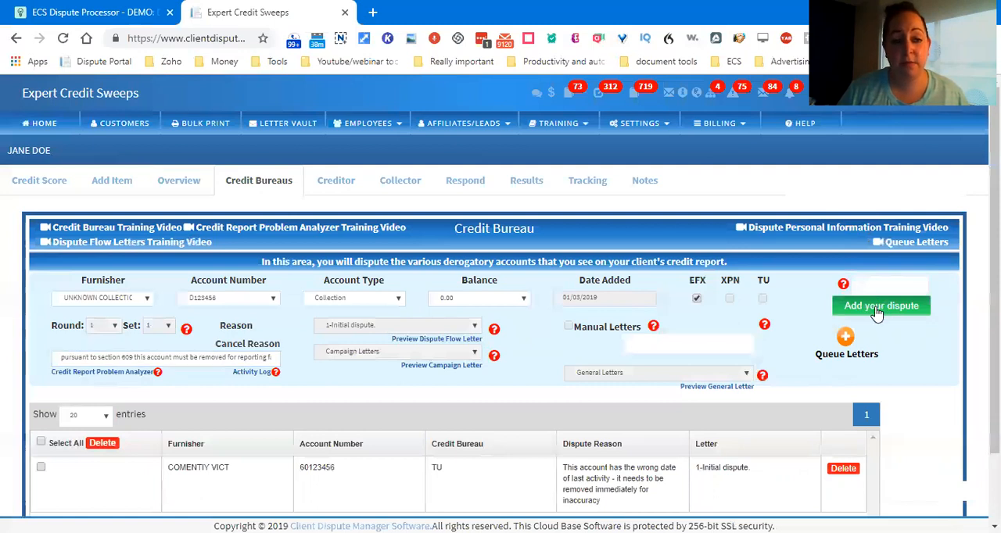
Step: Add the US BK CT dispute with reason "remove immediately due to the fact that the court and filing date are inaccurate"
left_click(203, 357)
key("ctrl+a")
type("remove immediately d")
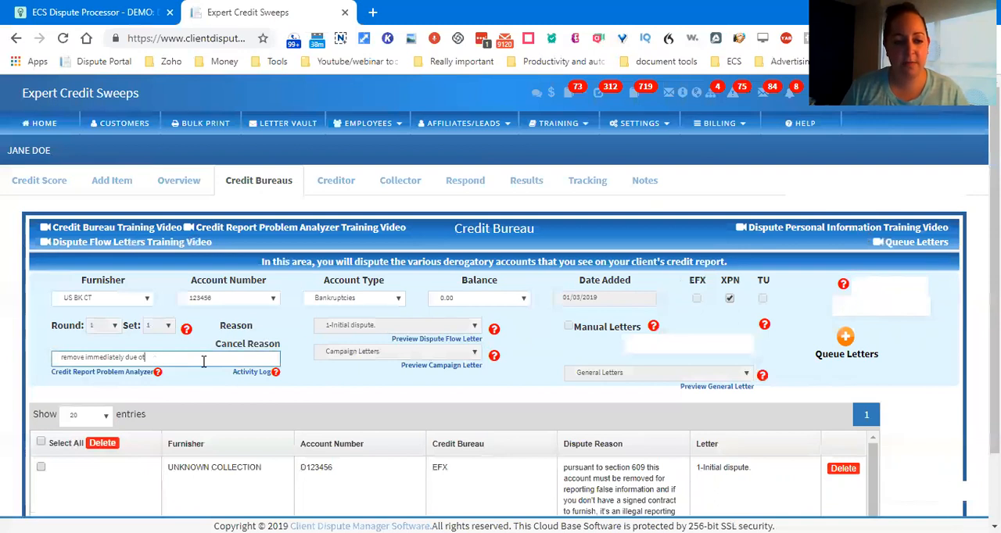
key("BackSpace")
type("to the fact t")
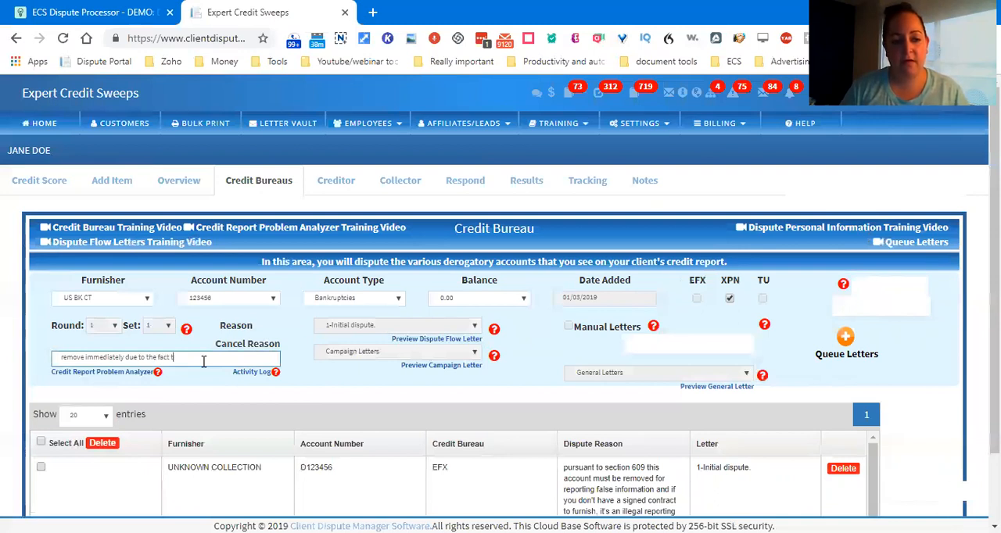
type("hat the court and filing date are inaccurate")
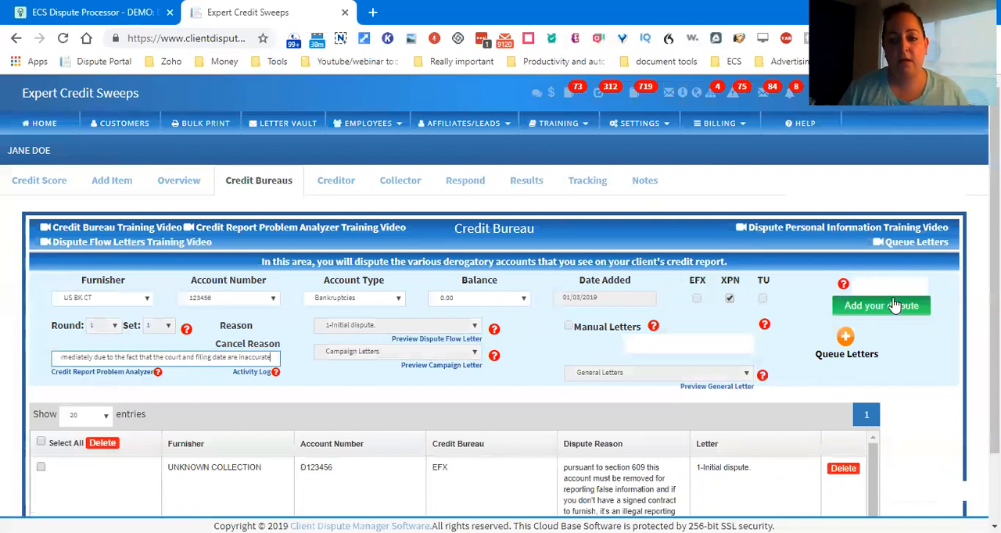
left_click(887, 311)
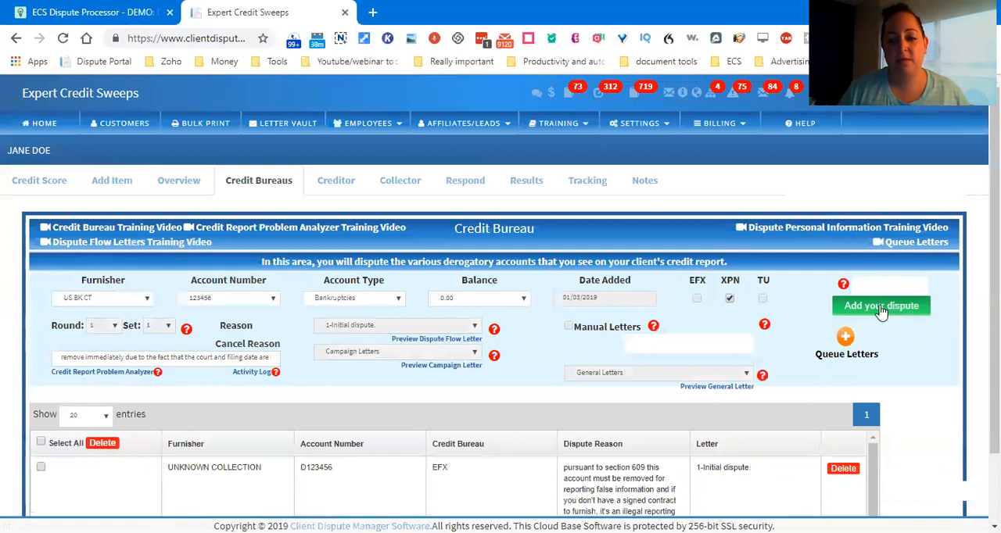
Step: Send the client's three selected dispute letters to print from Bulk Print, and close the print dialog without saving a PDF
scroll(903, 457, "down", 1)
scroll(903, 457, "down", 1)
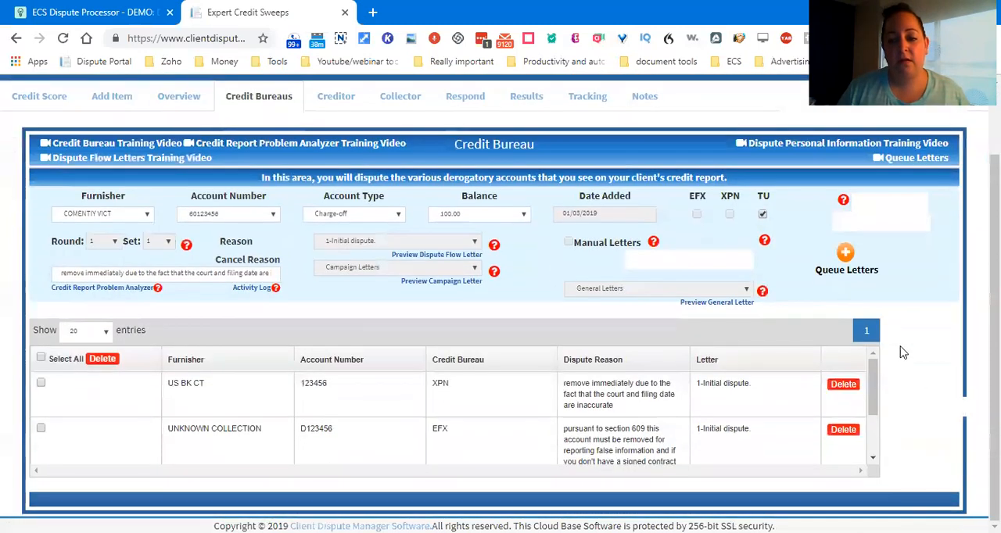
left_click(921, 415)
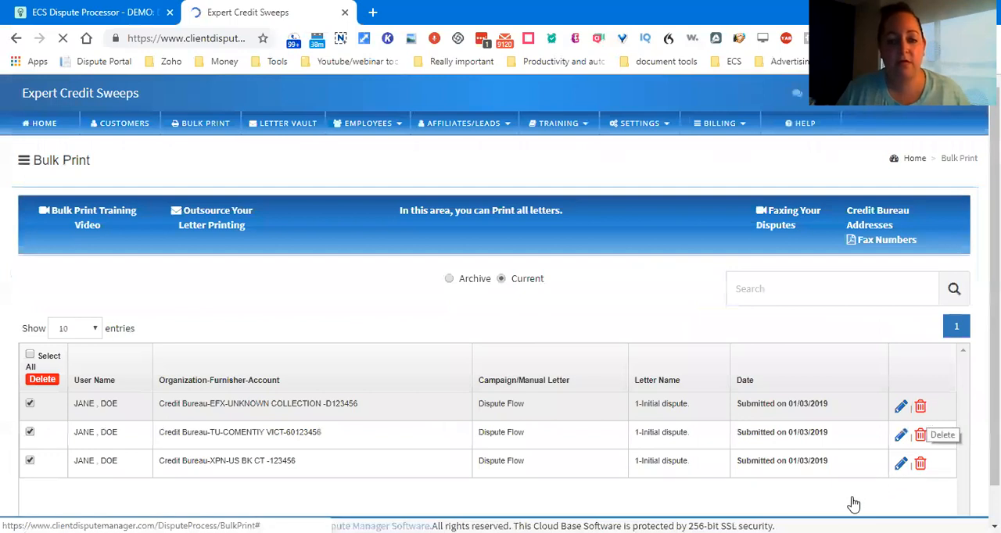
scroll(855, 489, "down", 1)
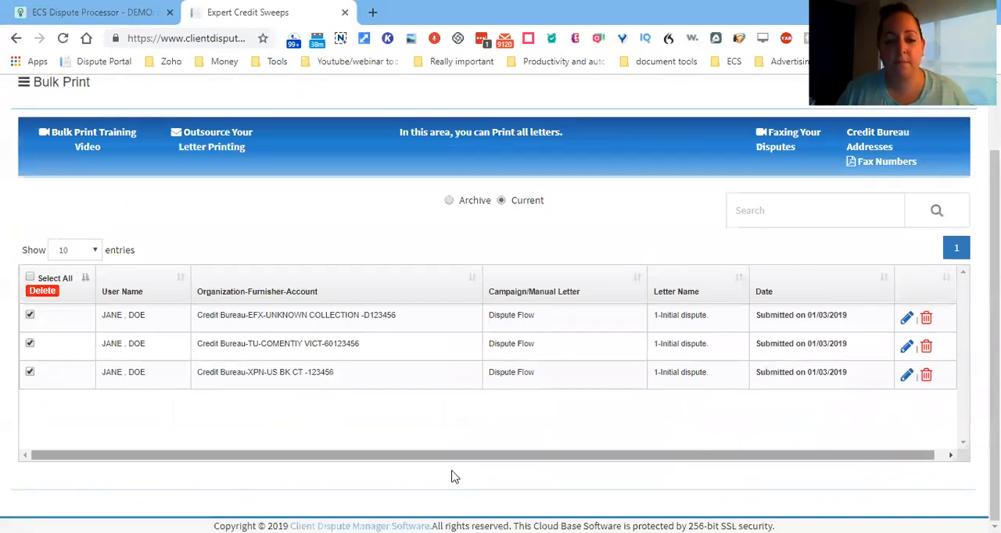
left_click(495, 480)
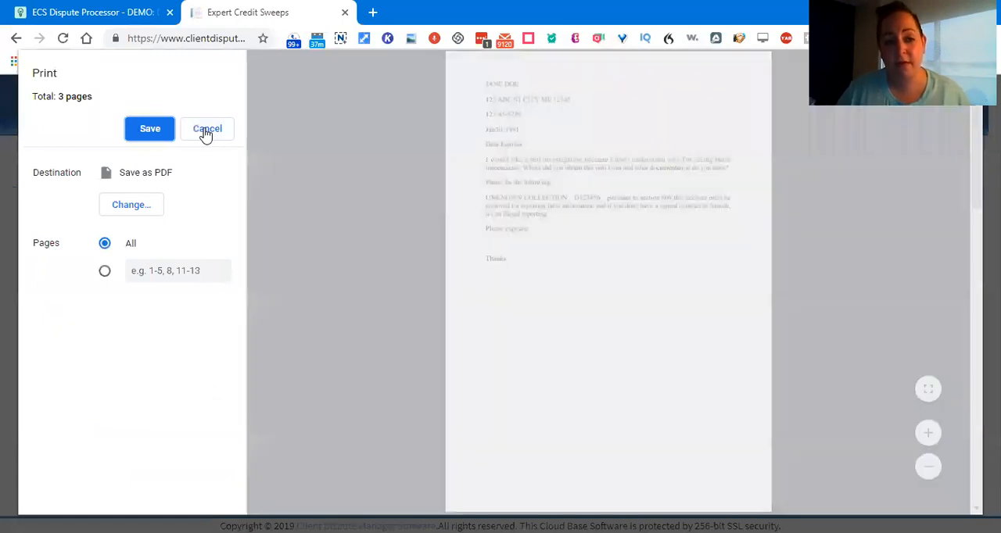
left_click(207, 129)
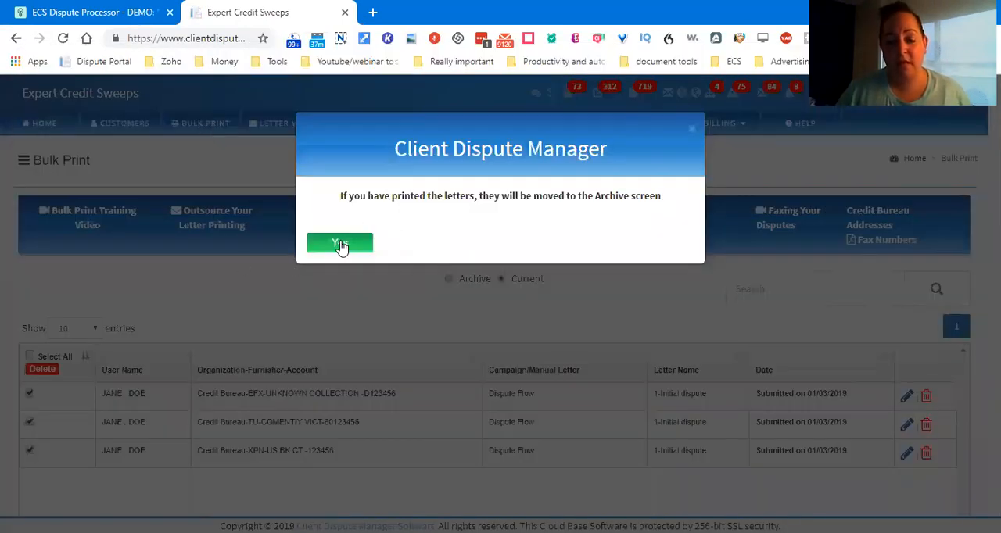
Step: Confirm moving the three letters to the archive and return to the ECS Dispute Processor base in Airtable
left_click(340, 245)
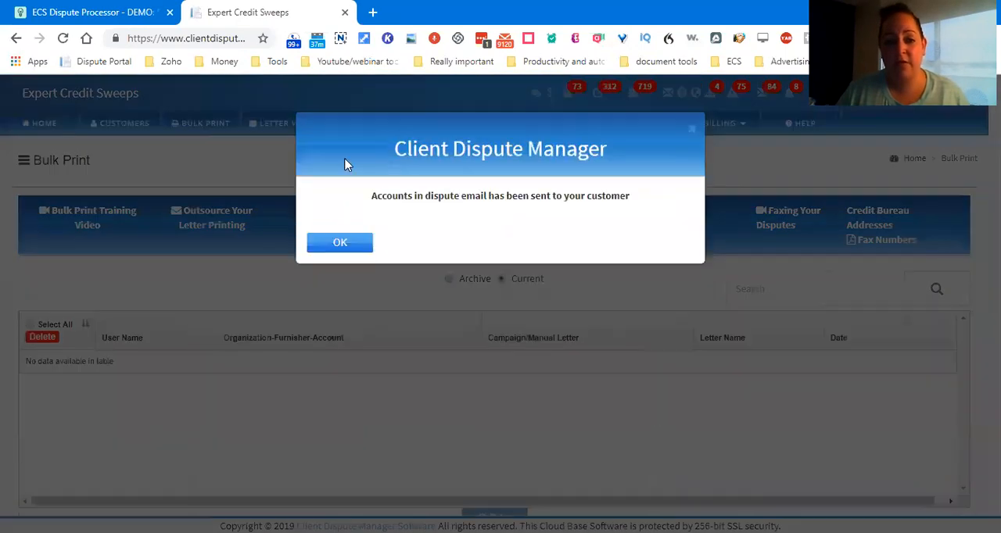
left_click(339, 244)
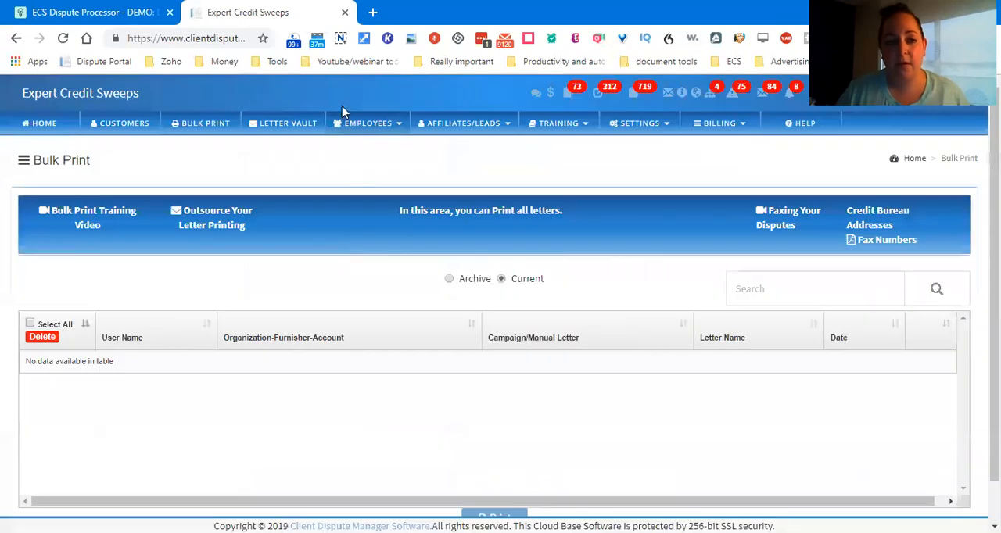
left_click(109, 12)
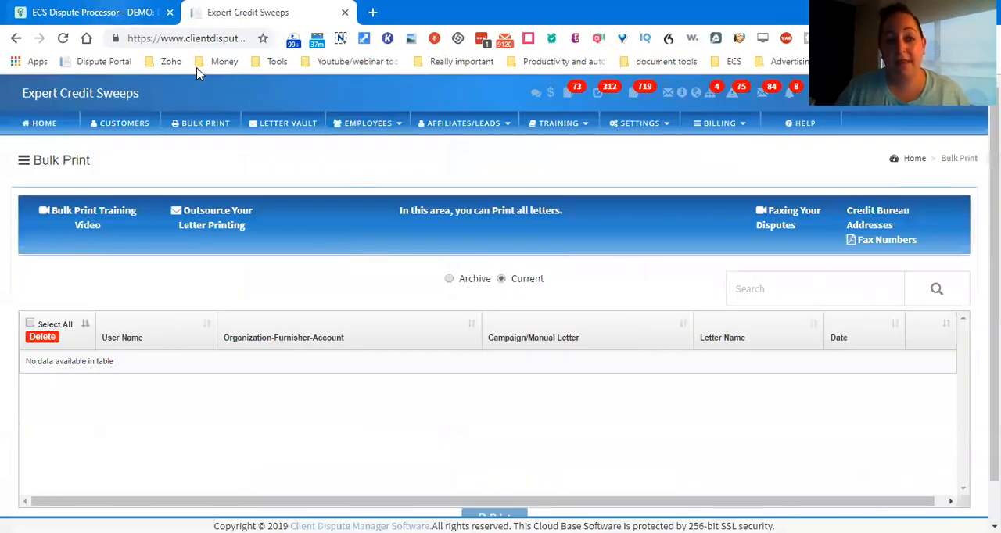